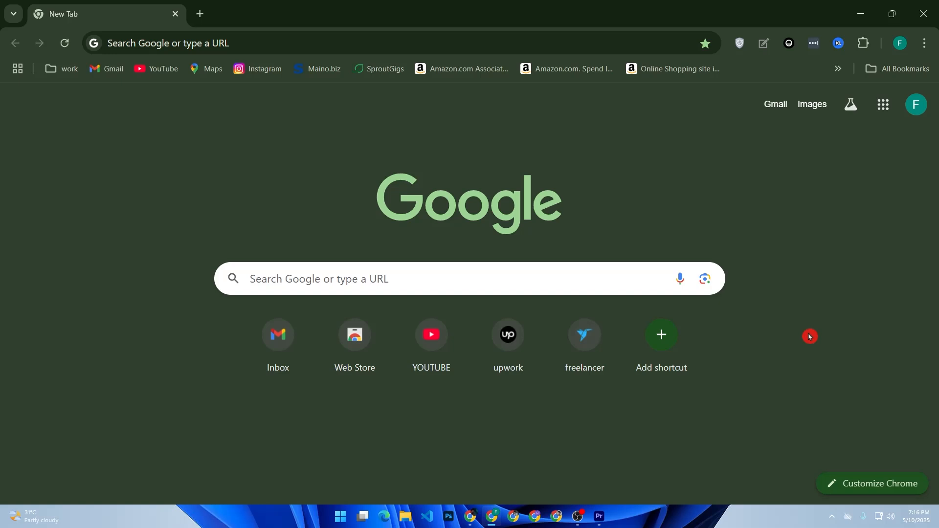
# Search Google for shopify and open Shopify's free trial page from the results.
pyautogui.click(313, 285)
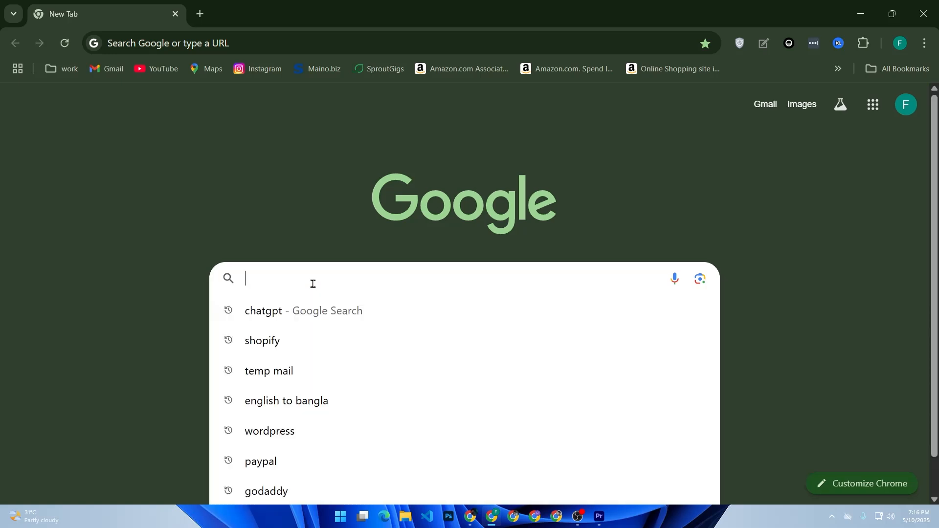
pyautogui.press('Down')
pyautogui.press('Down')
pyautogui.press('Return')
pyautogui.click(314, 286)
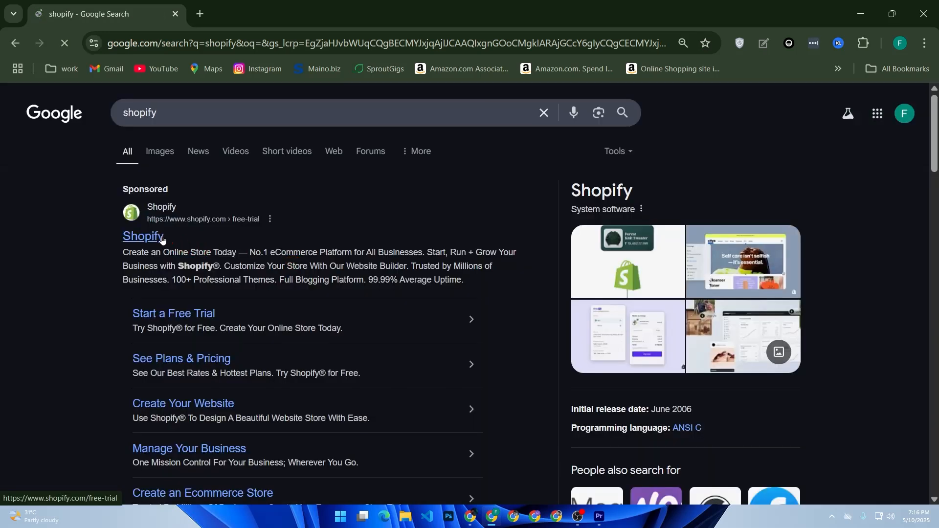
pyautogui.click(170, 318)
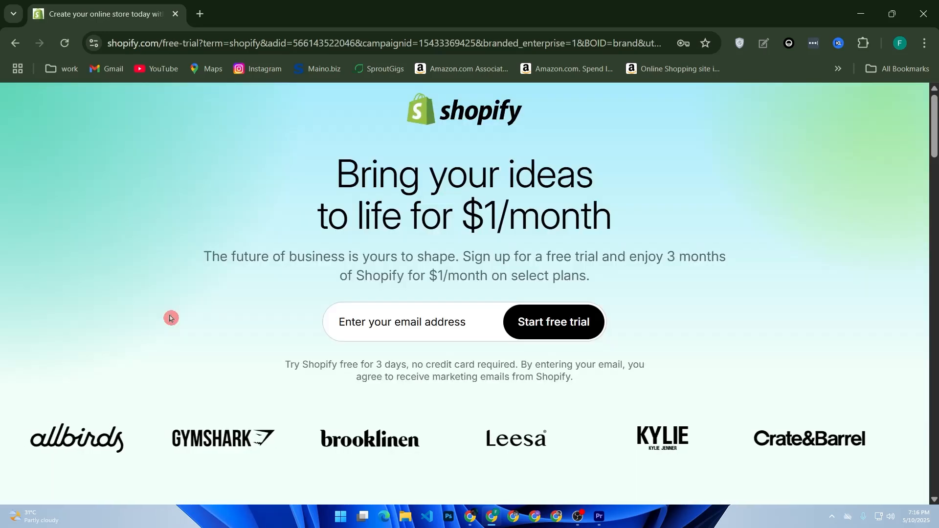
# Fill in the saved email address for the free trial, authorizing with the Windows PIN, and start the trial.
pyautogui.click(344, 326)
pyautogui.click(449, 364)
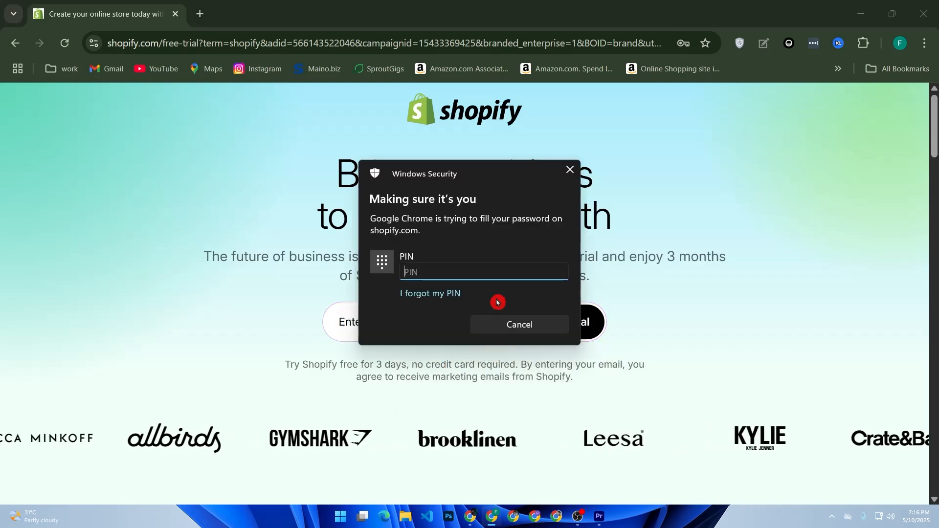
pyautogui.write('••••••••')
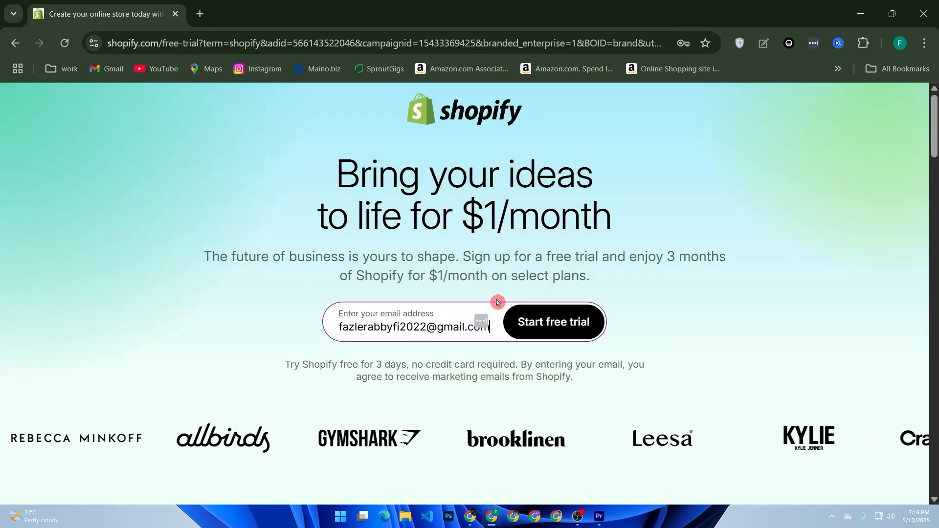
pyautogui.click(524, 329)
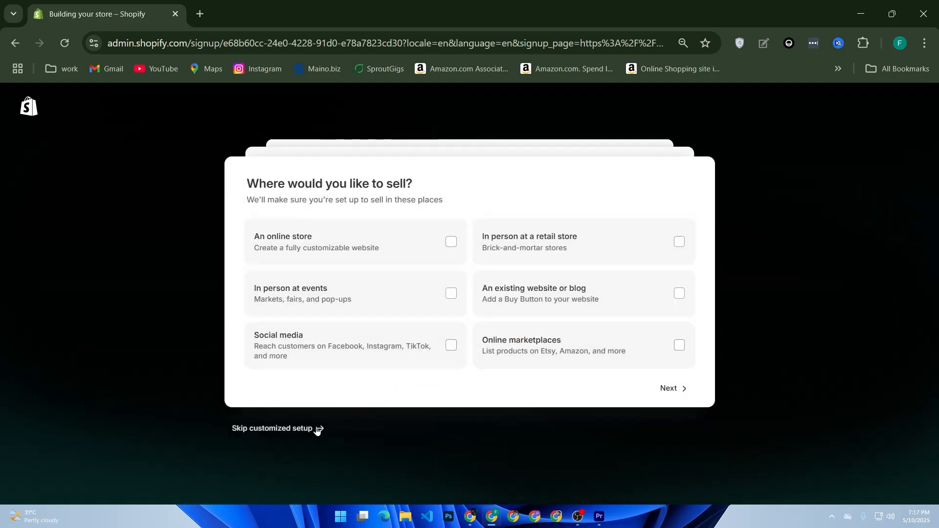
# Skip the customized store setup and log in to Shopify with the saved account password.
pyautogui.click(317, 430)
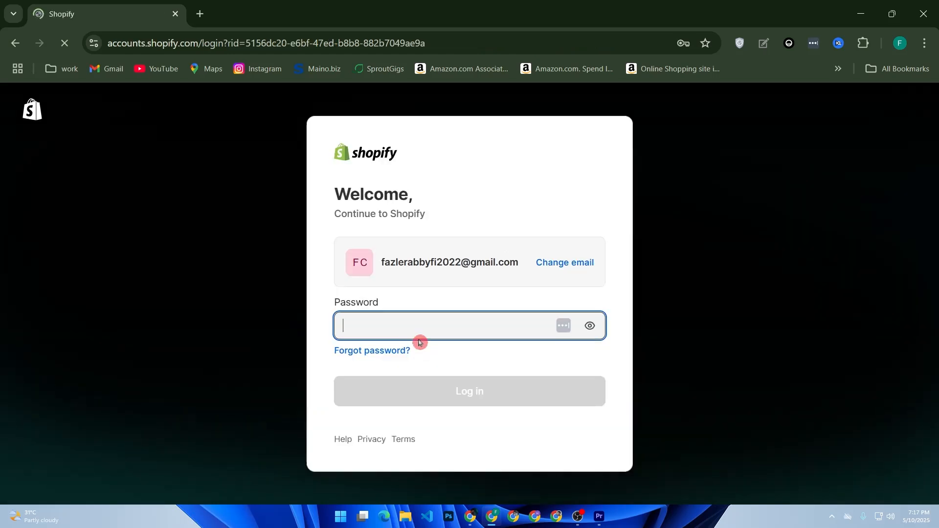
pyautogui.click(365, 329)
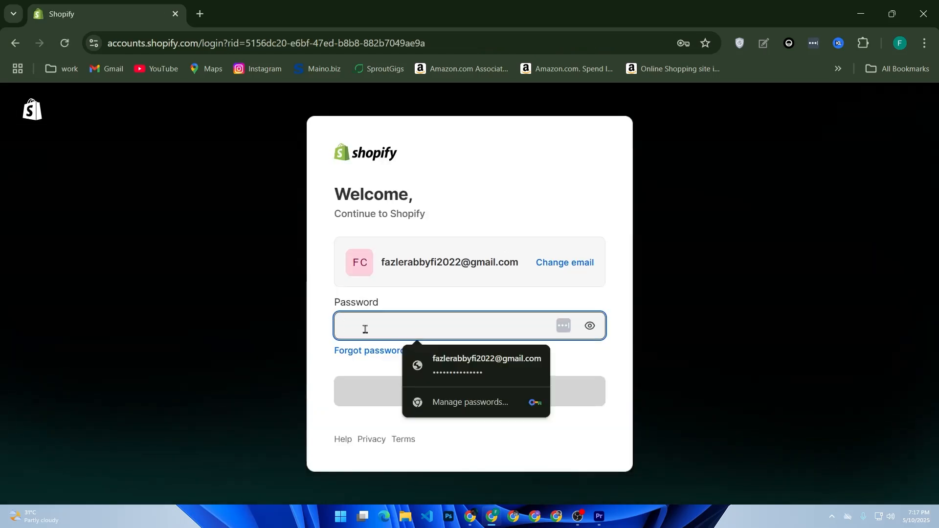
pyautogui.click(442, 361)
pyautogui.click(470, 397)
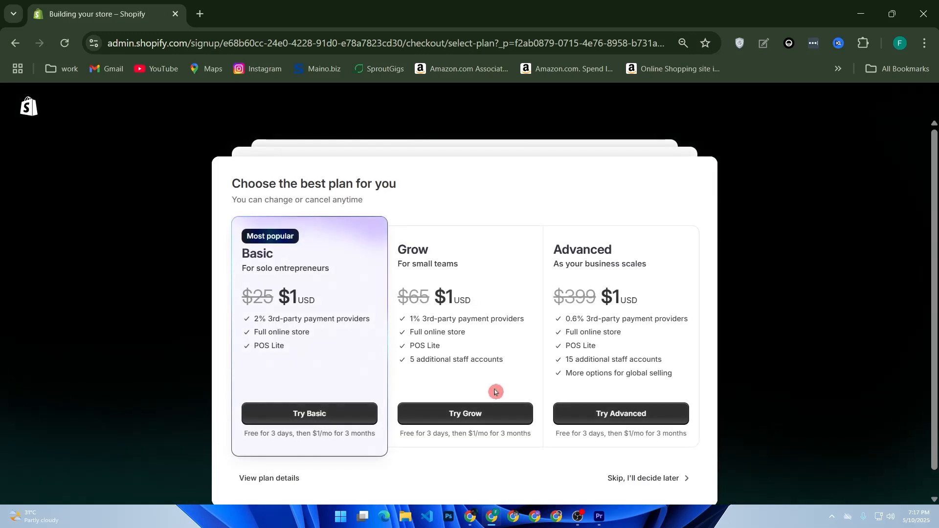
# Skip the plan selection and open the new store's general settings at the store details.
pyautogui.scroll(-1, 495, 392)
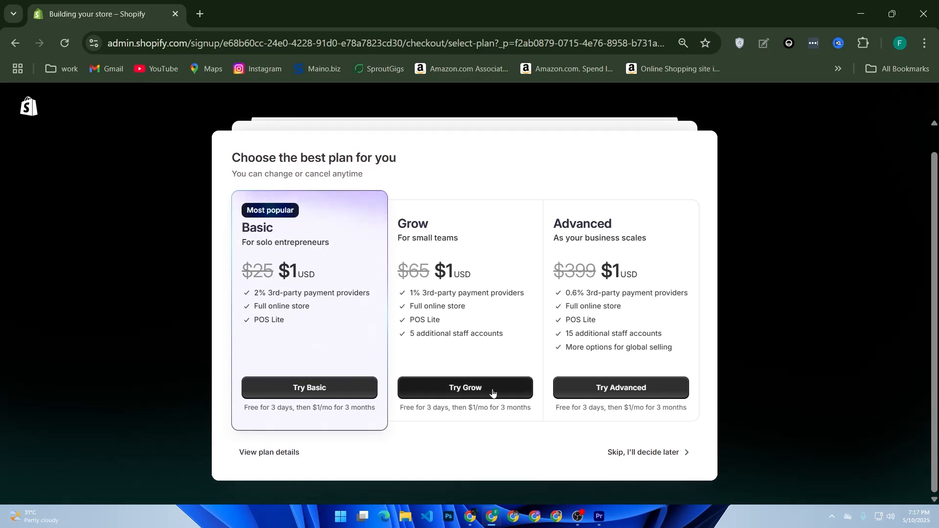
pyautogui.click(640, 454)
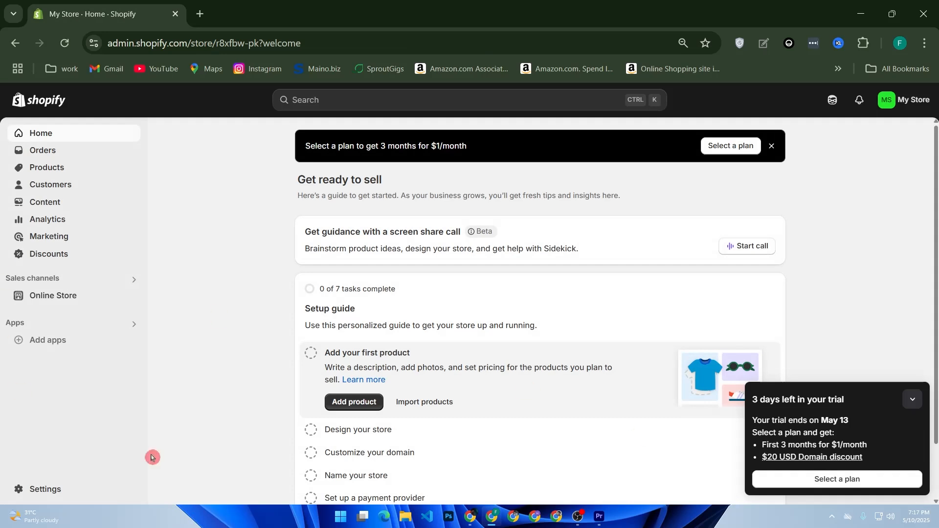
pyautogui.click(45, 491)
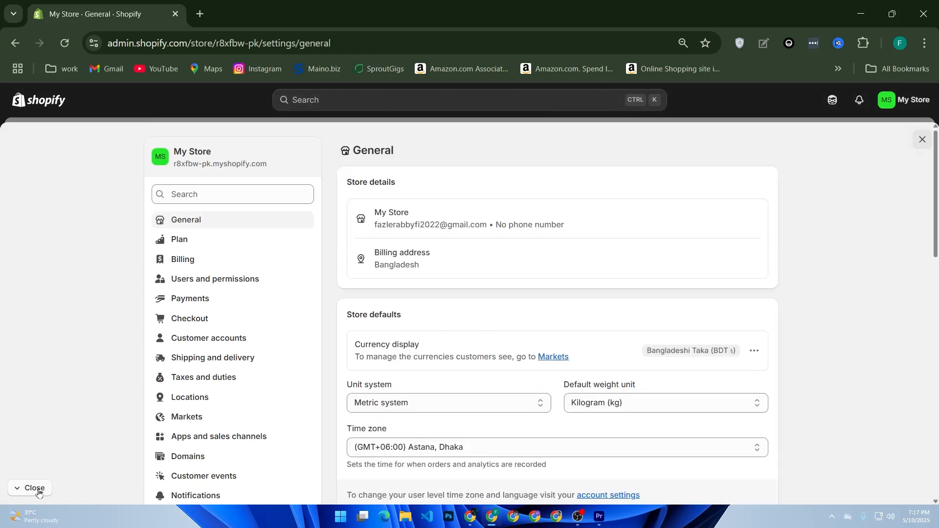
pyautogui.click(411, 187)
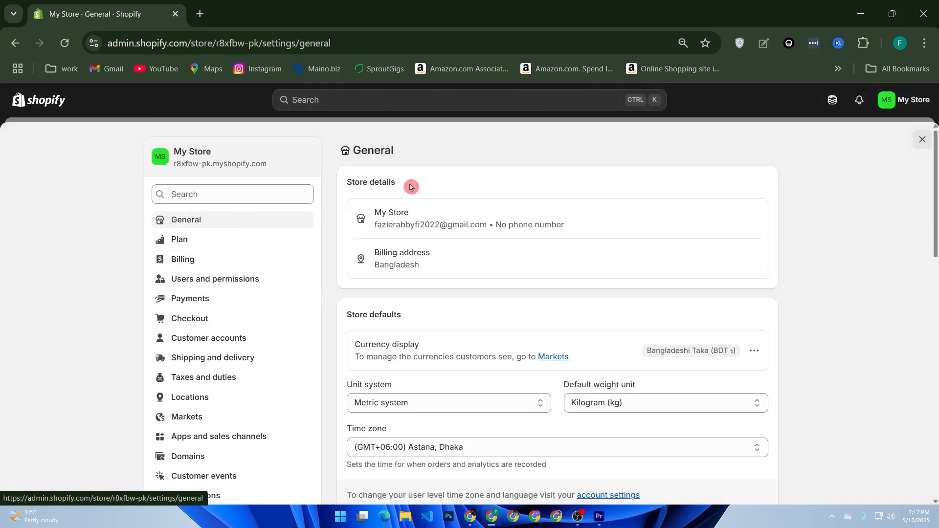
pyautogui.click(344, 184)
pyautogui.moveTo(345, 184); pyautogui.dragTo(394, 180)
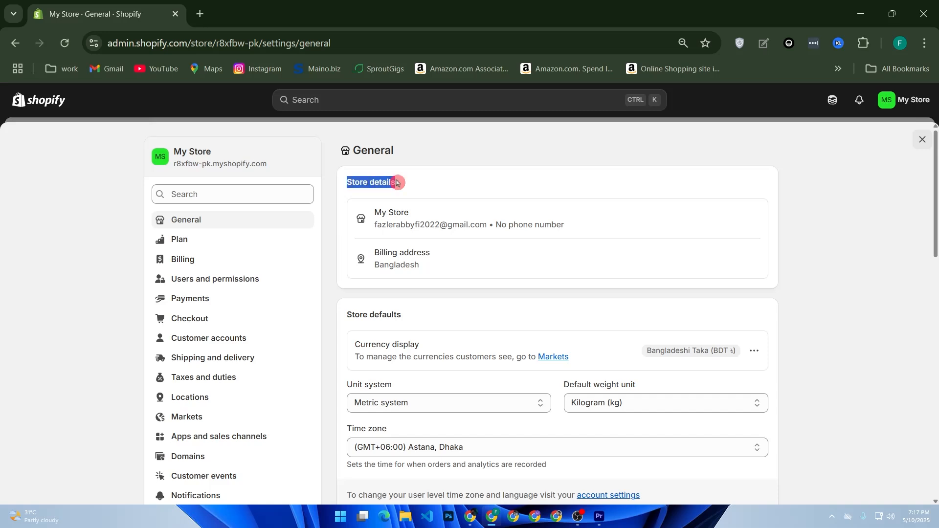
# Set the store name to My shop 3302 in the store profile and save it.
pyautogui.click(718, 224)
pyautogui.click(754, 219)
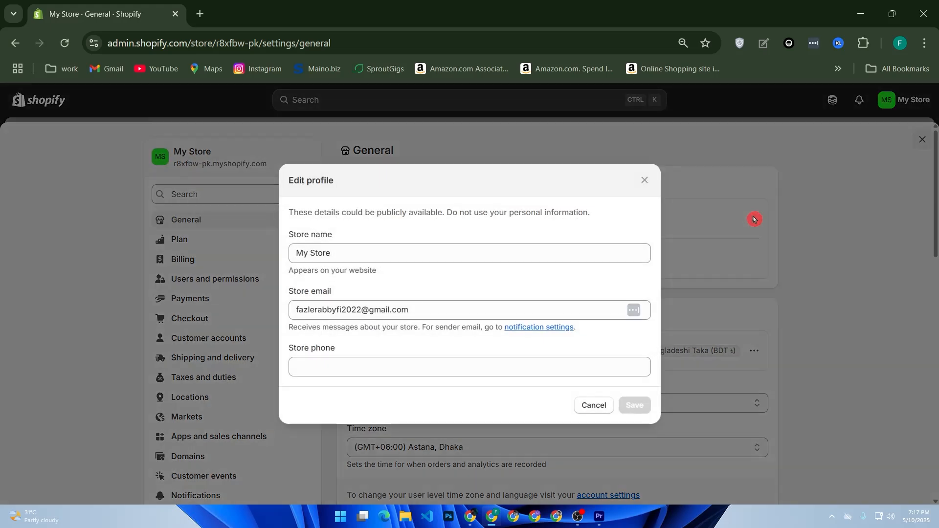
pyautogui.moveTo(365, 254); pyautogui.dragTo(229, 258)
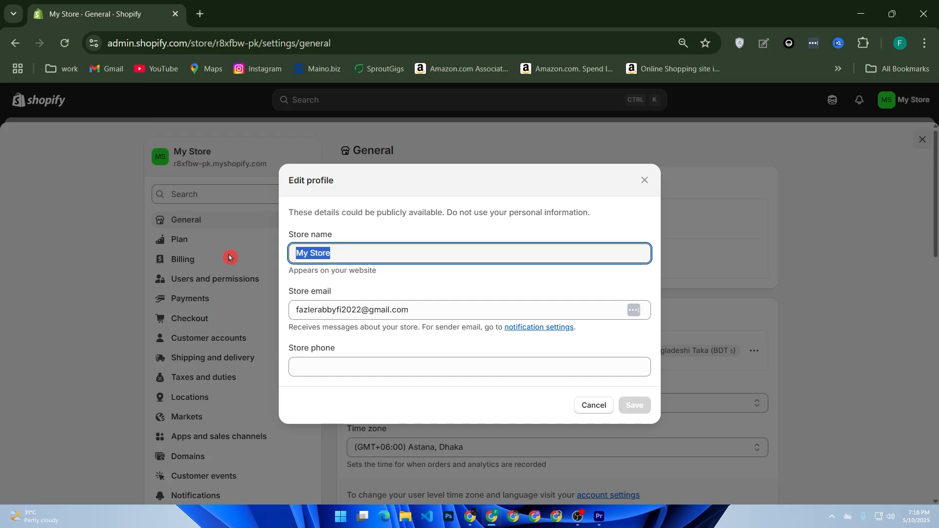
pyautogui.write('<')
pyautogui.write('M')
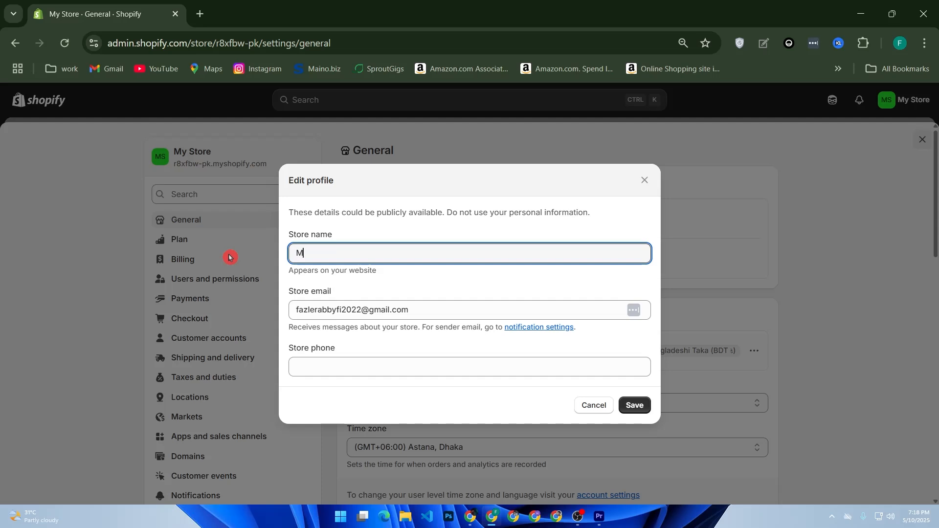
pyautogui.write('y shop 3302')
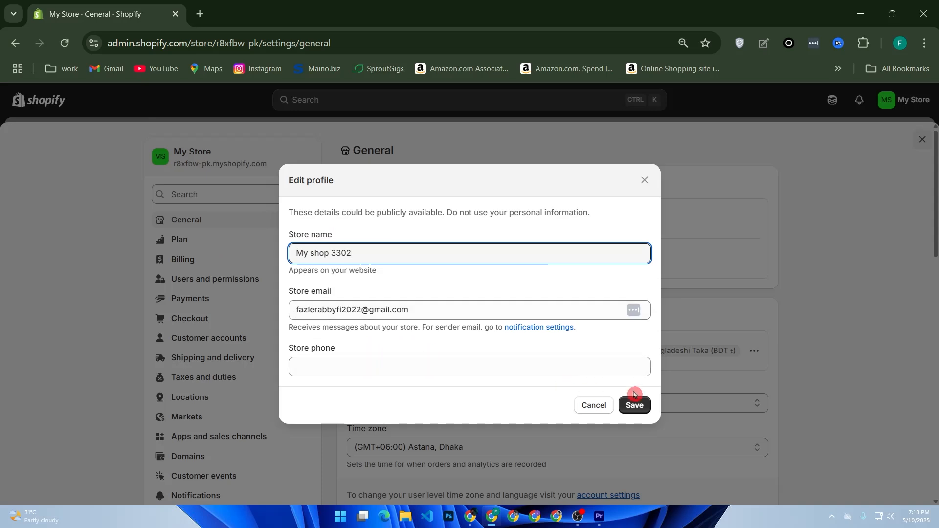
pyautogui.click(646, 409)
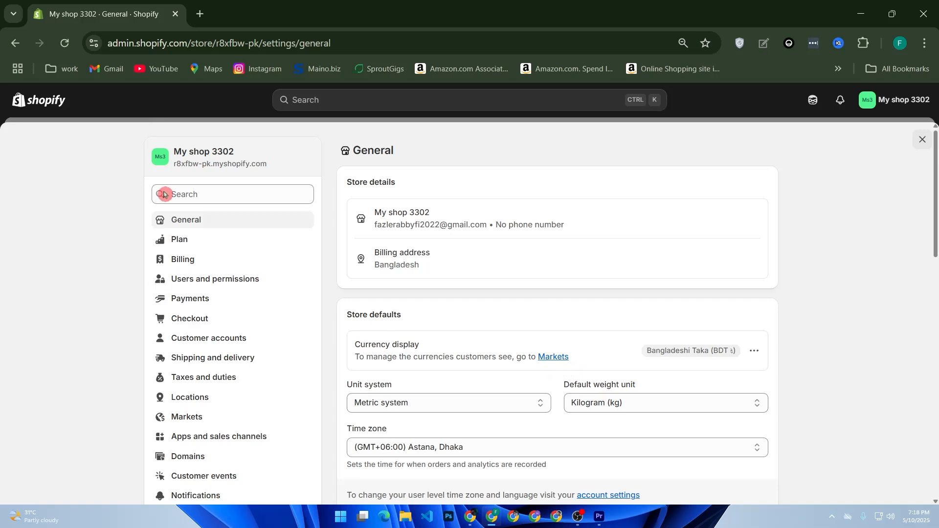
# Browse the online store's themes and open the current Dawn theme for customization.
pyautogui.click(44, 102)
pyautogui.click(46, 295)
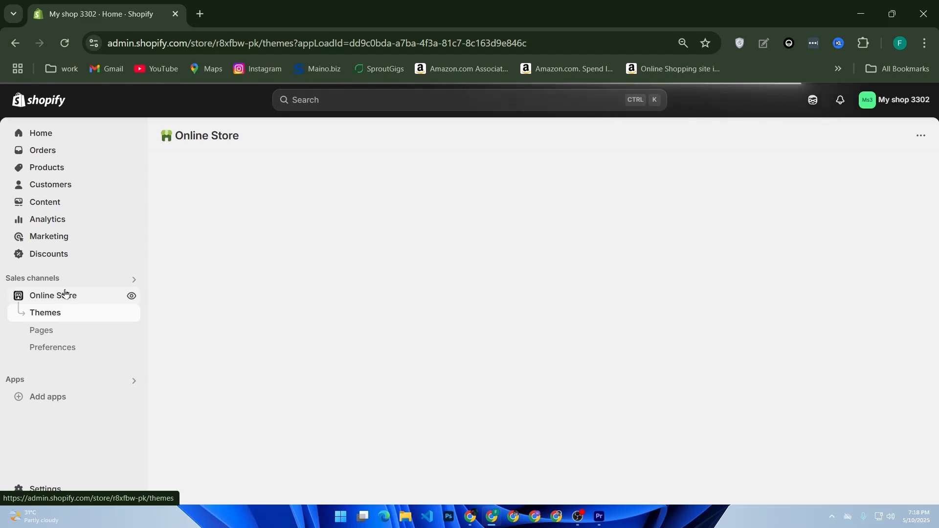
pyautogui.click(357, 224)
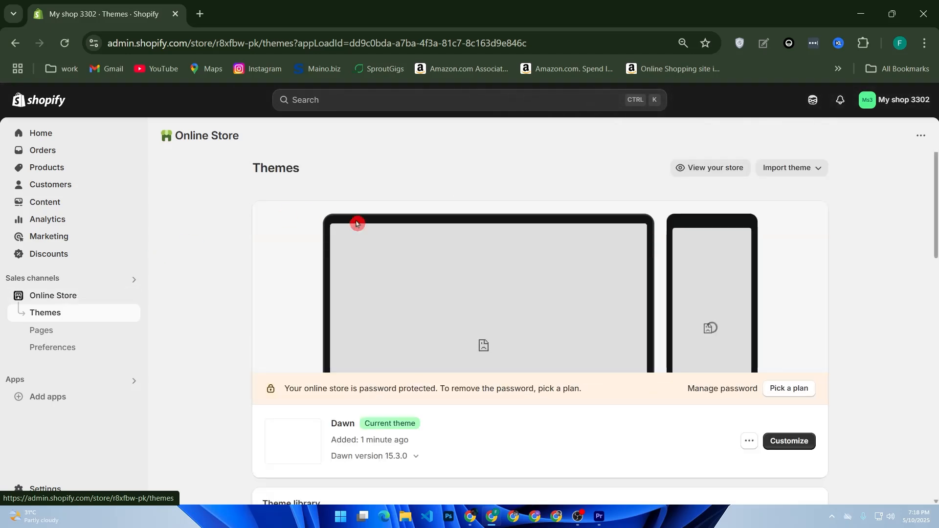
pyautogui.scroll(-8, 490, 305)
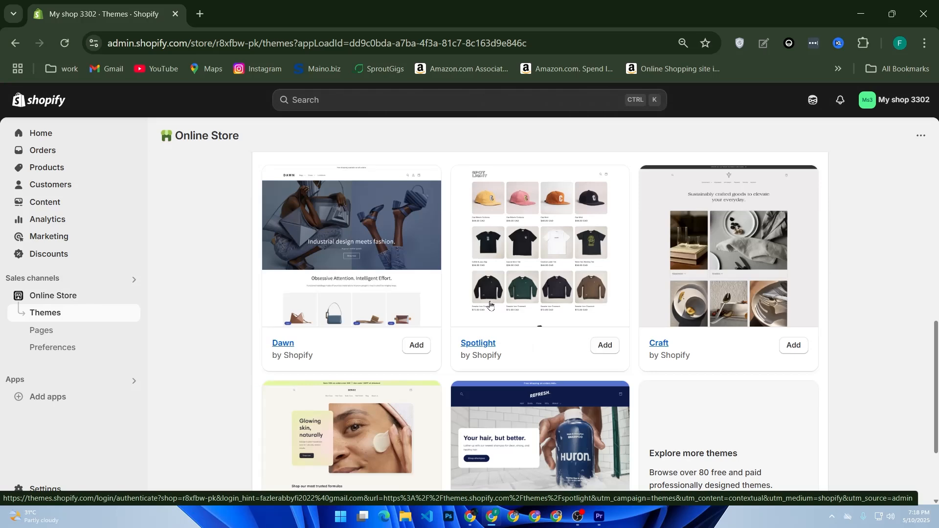
pyautogui.scroll(10, 490, 305)
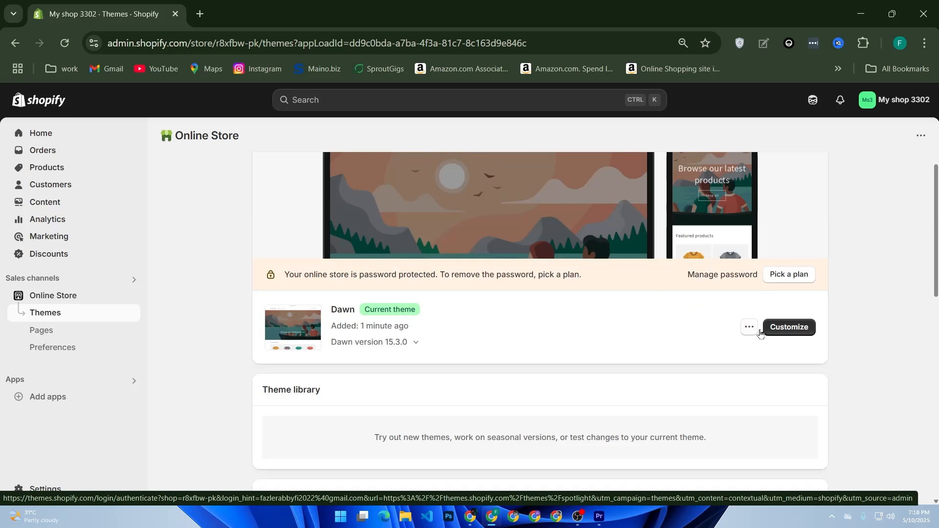
pyautogui.click(784, 329)
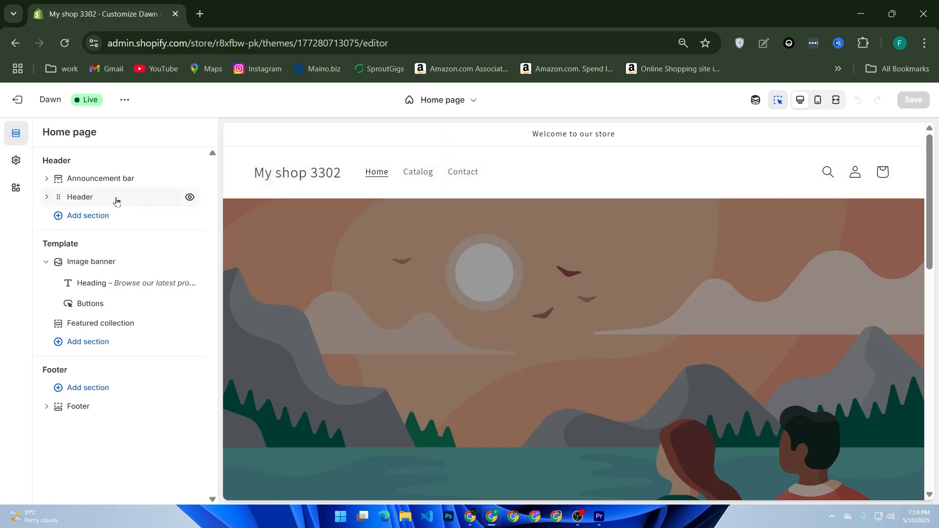
# Upload the image Untitled design (1) as the theme's logo and set the logo width to 110 px.
pyautogui.click(99, 200)
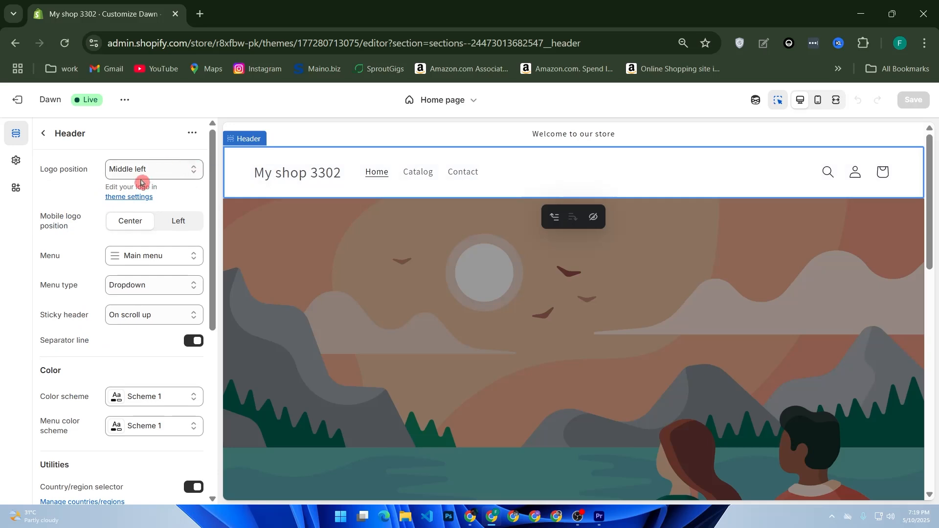
pyautogui.click(130, 197)
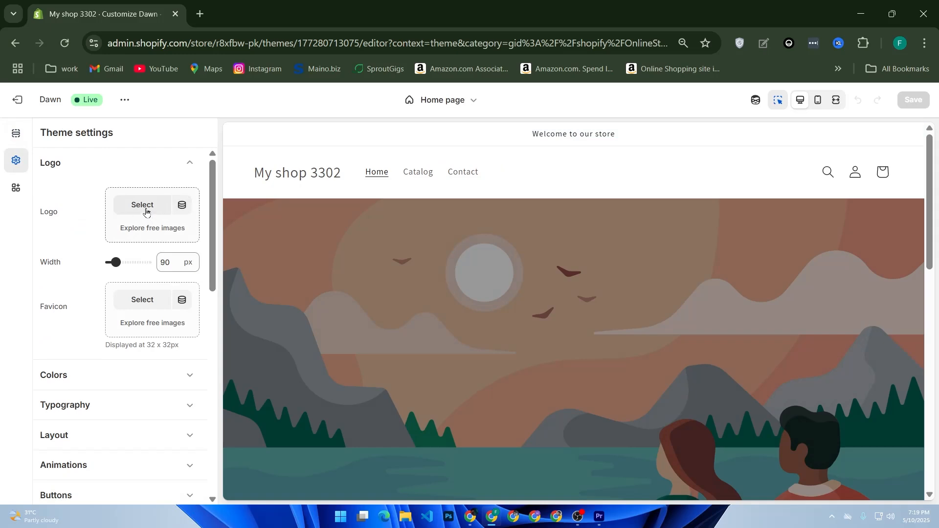
pyautogui.click(145, 211)
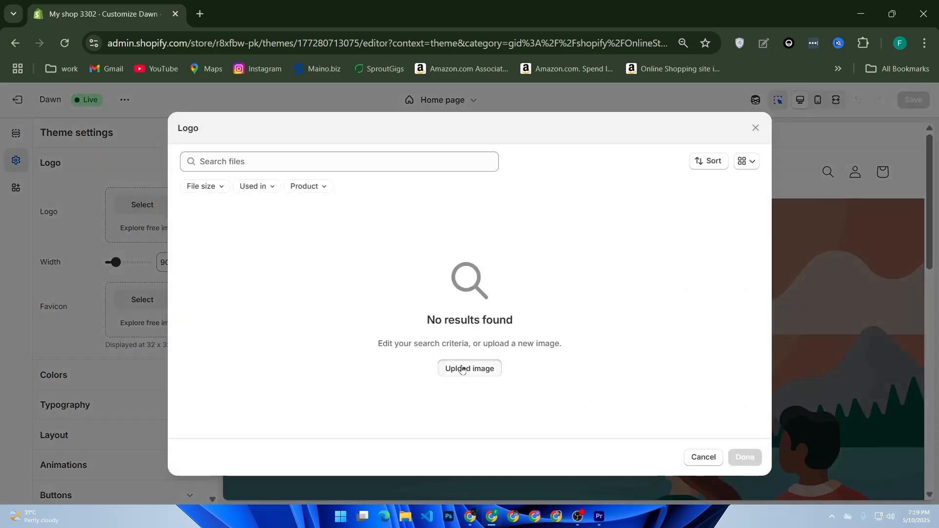
pyautogui.click(457, 368)
pyautogui.scroll(-3, 347, 195)
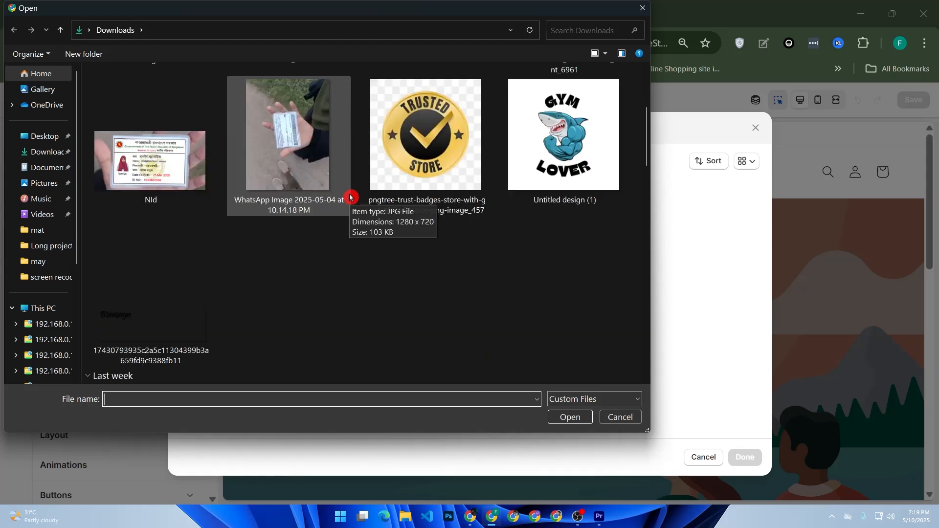
pyautogui.doubleClick(561, 149)
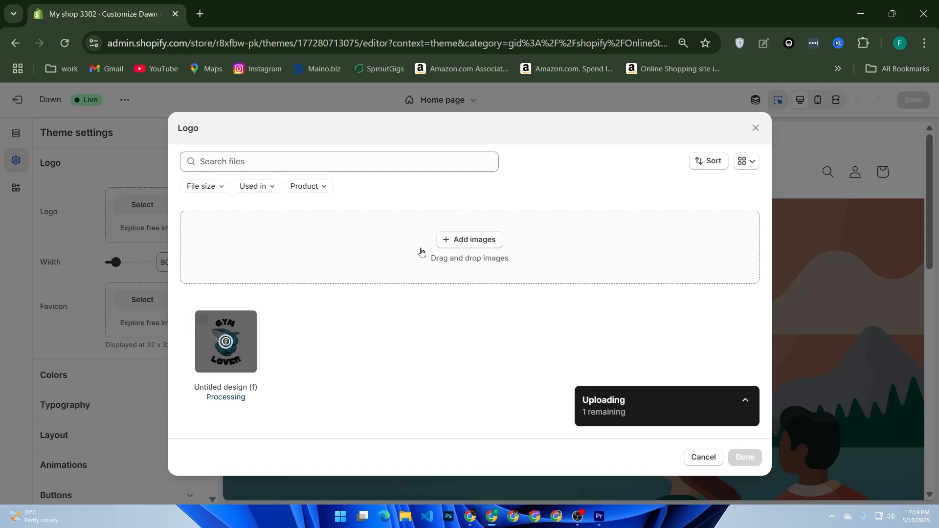
pyautogui.click(746, 458)
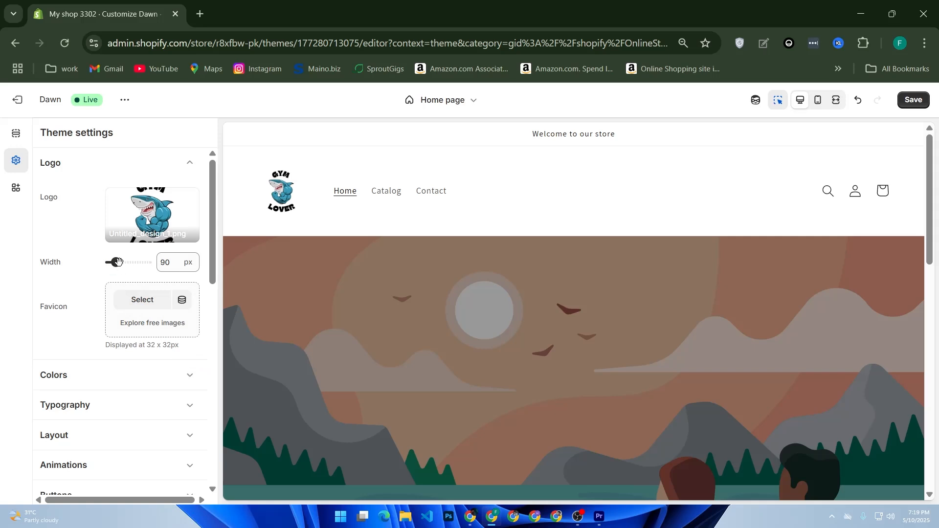
pyautogui.moveTo(116, 262); pyautogui.dragTo(119, 263)
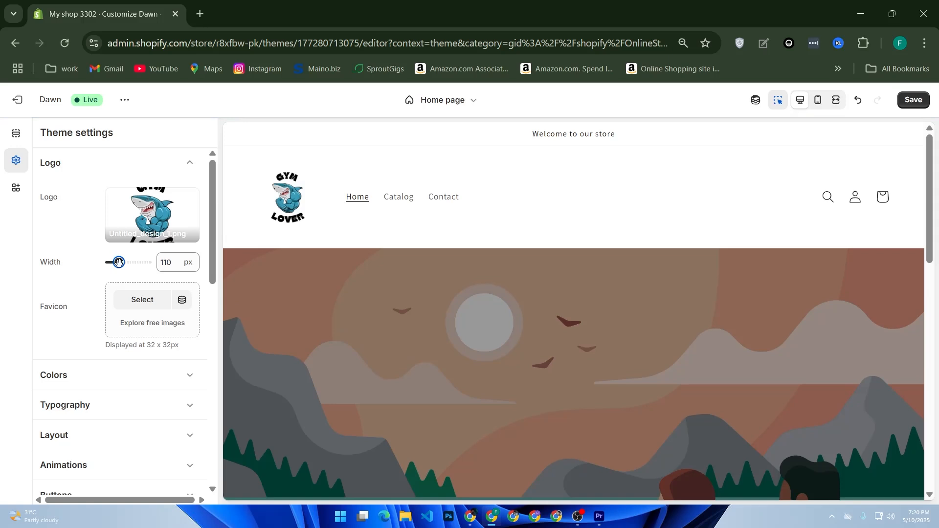
# View the colors of Scheme 3 in the theme settings, and save the theme before leaving the editor.
pyautogui.click(124, 383)
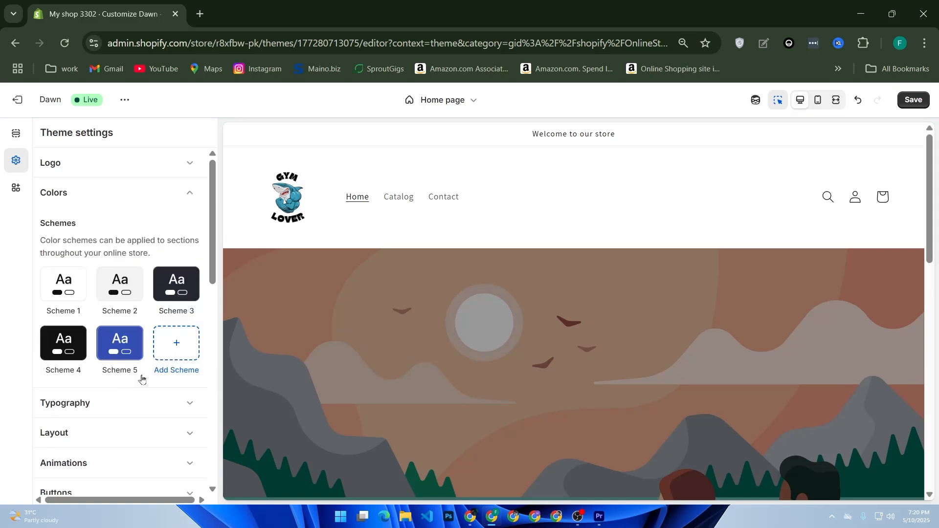
pyautogui.click(168, 293)
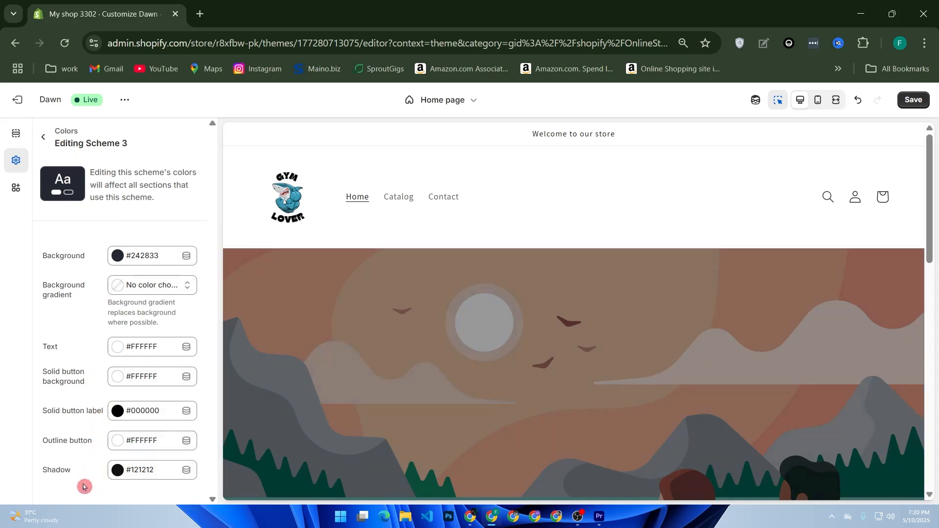
pyautogui.click(906, 107)
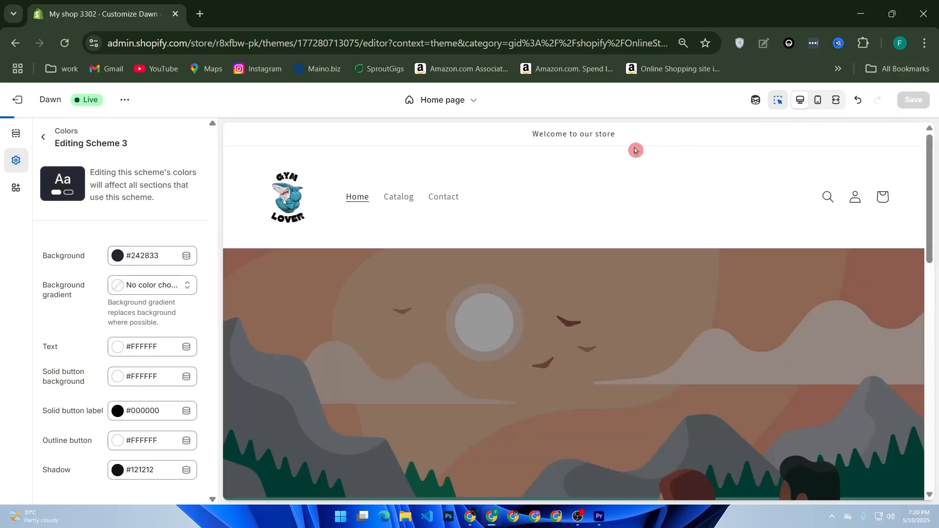
pyautogui.click(19, 101)
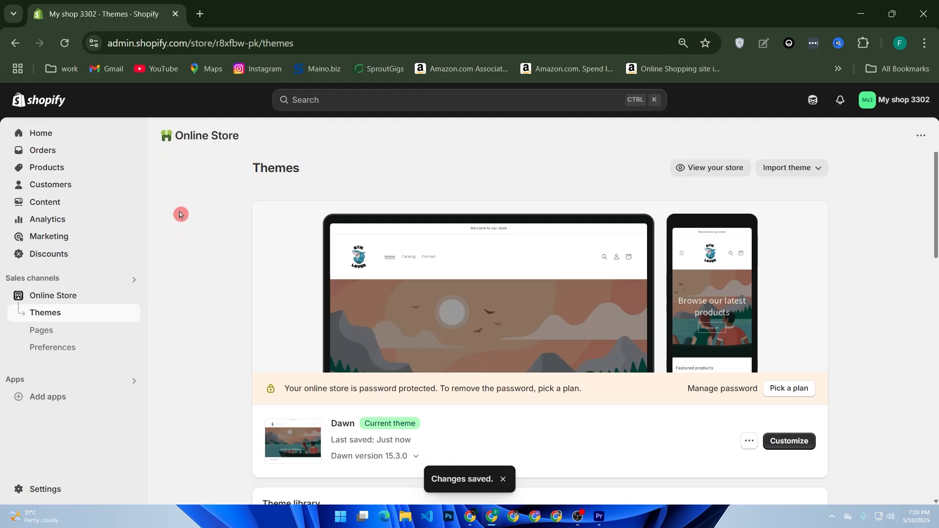
# Add a new product titled Printed t-shirt, leaving its description empty, and save it.
pyautogui.click(76, 169)
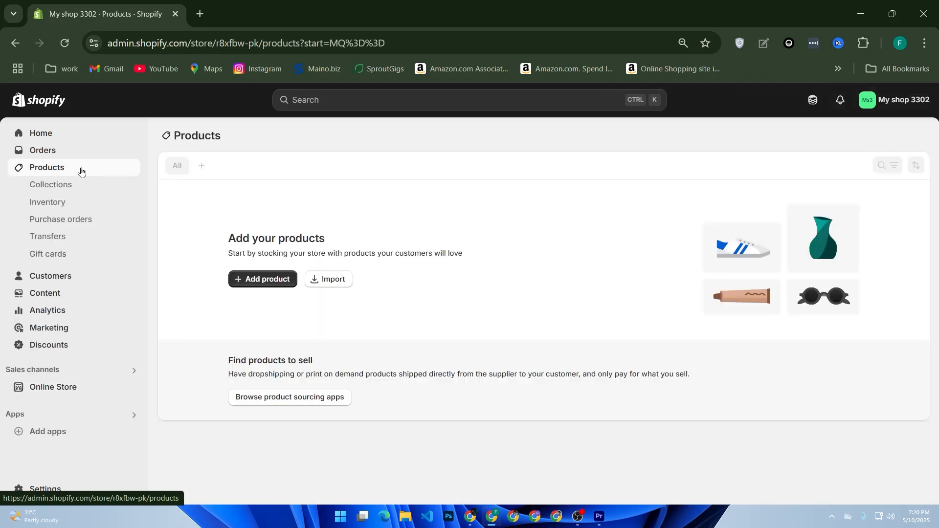
pyautogui.click(286, 279)
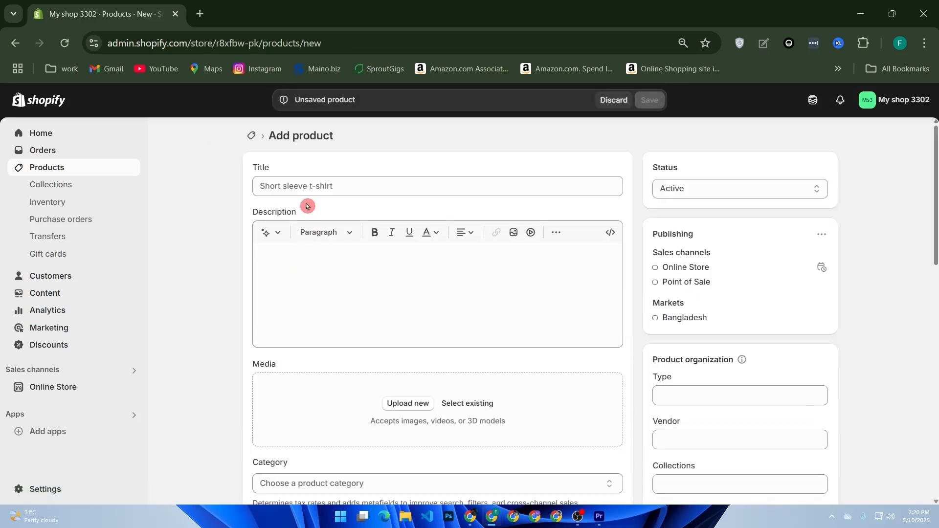
pyautogui.click(324, 179)
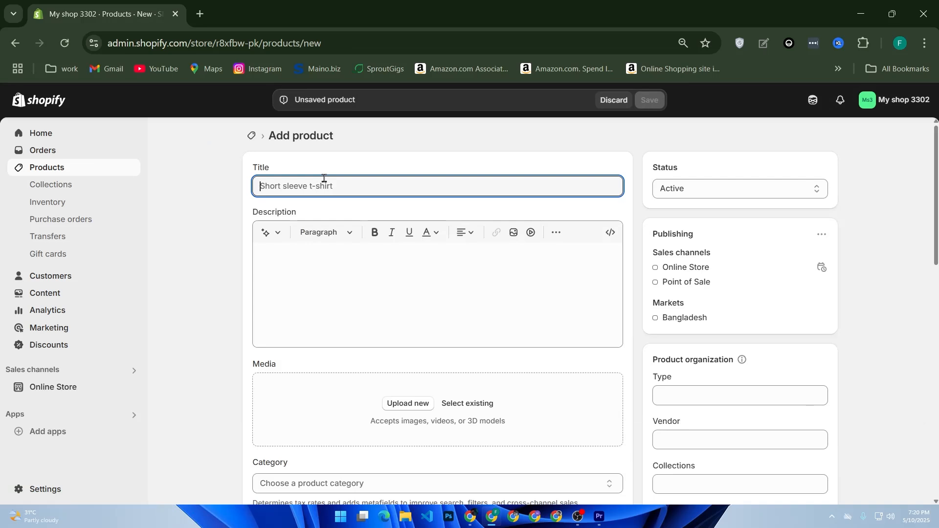
pyautogui.write('Printed t-')
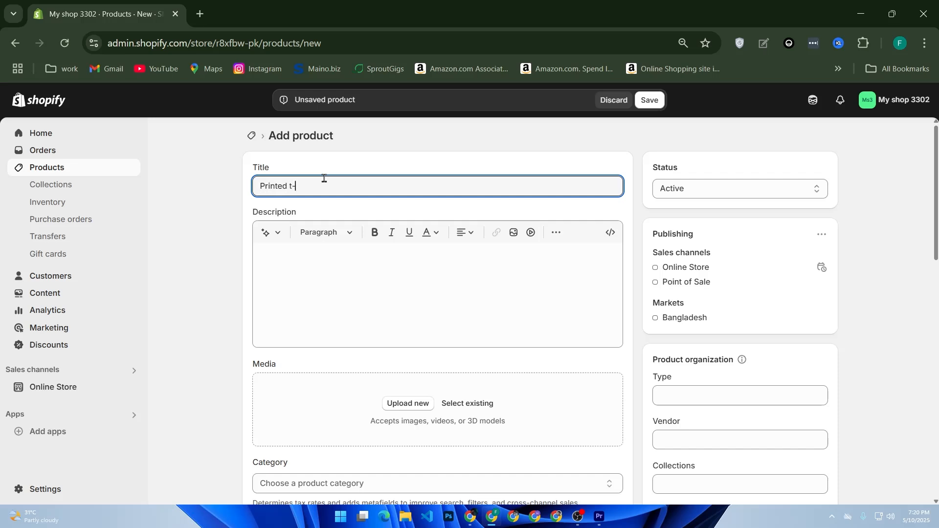
pyautogui.write('shirt')
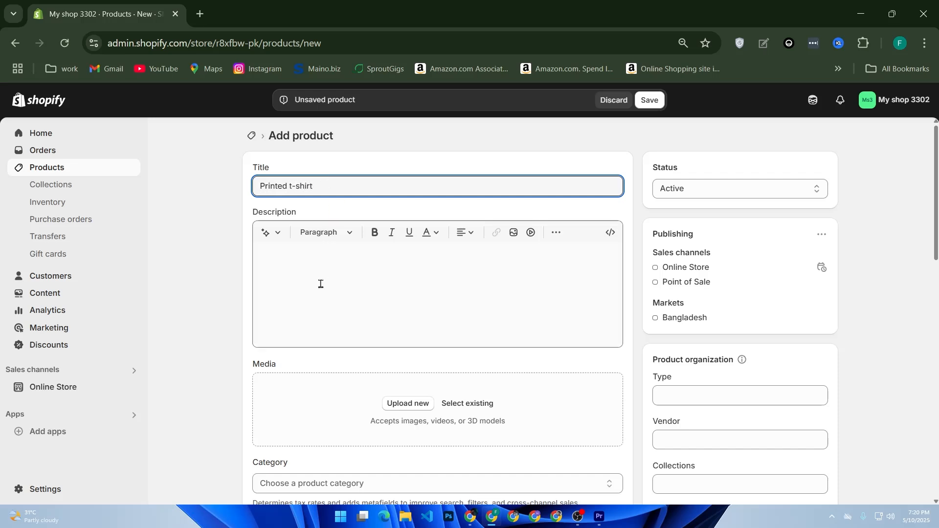
pyautogui.click(319, 282)
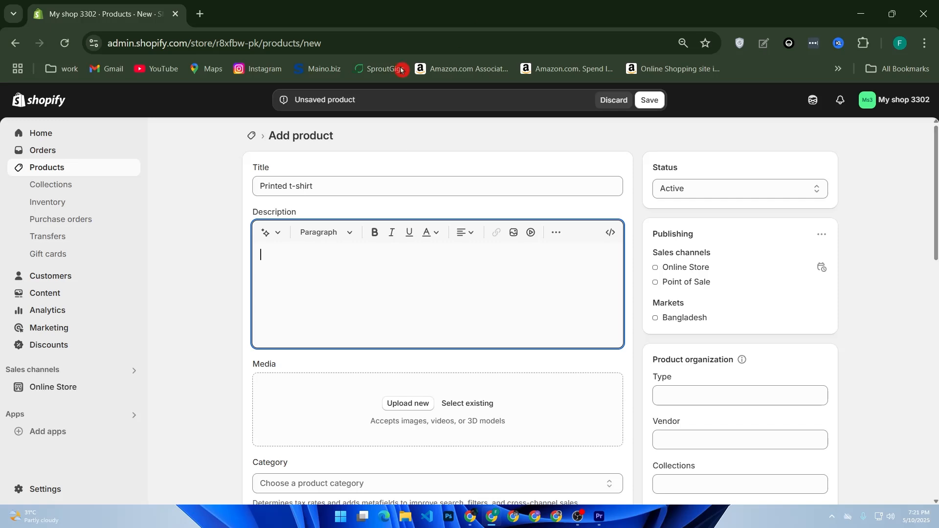
pyautogui.scroll(-4, 494, 189)
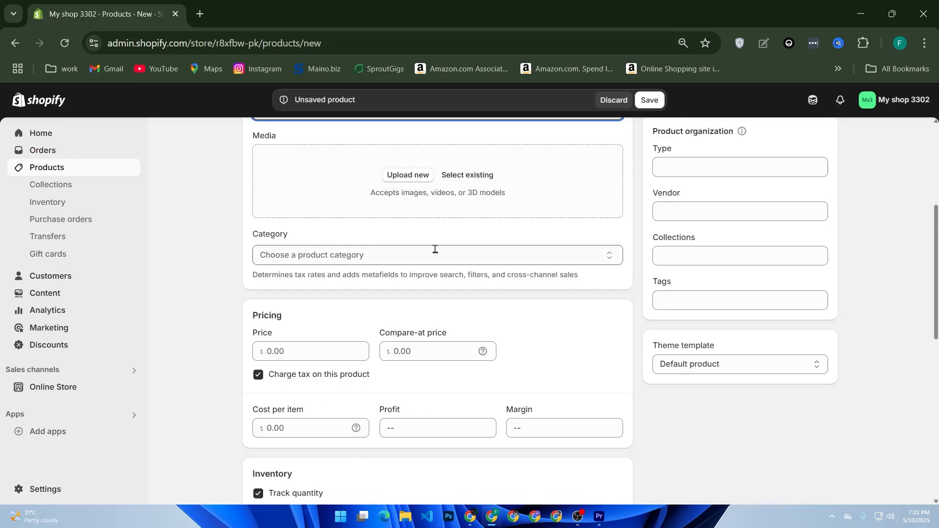
pyautogui.scroll(4, 344, 234)
pyautogui.click(648, 103)
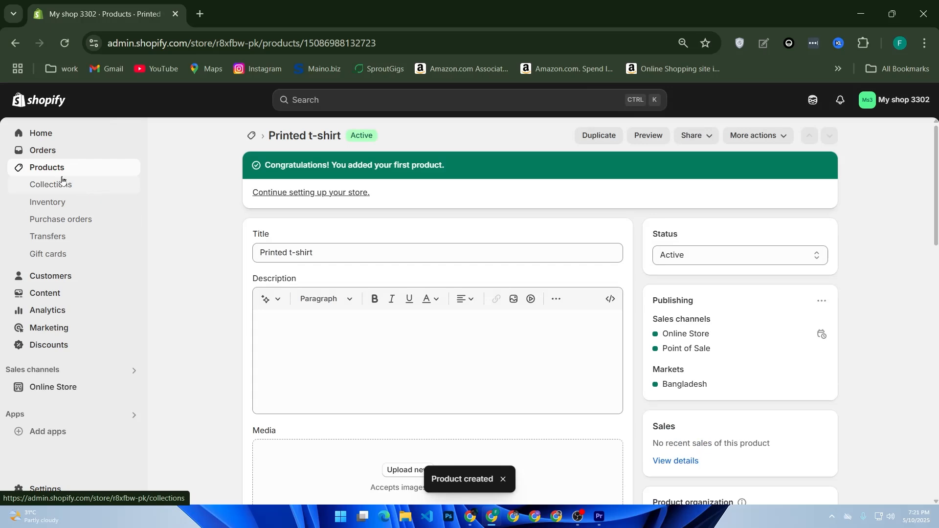
# Import products into the product list from the file product_template (2).csv and close the import dialog.
pyautogui.click(43, 169)
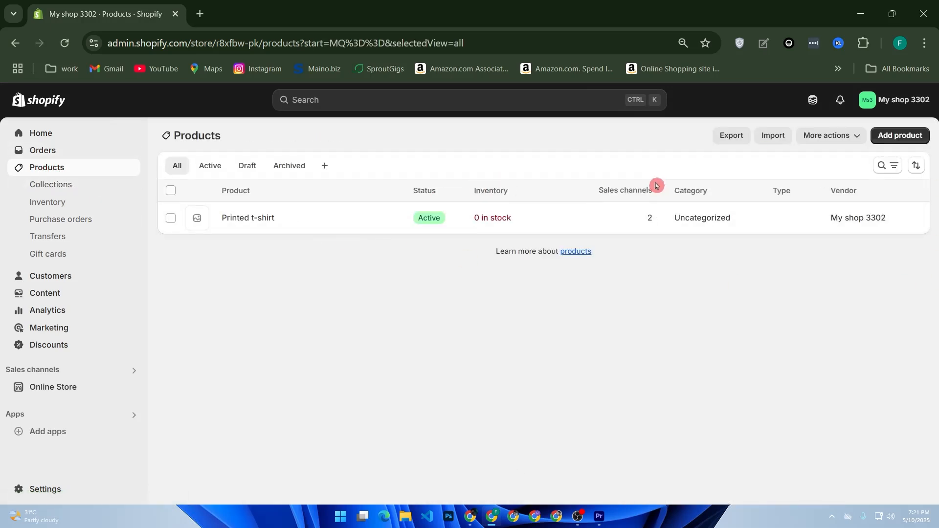
pyautogui.click(772, 137)
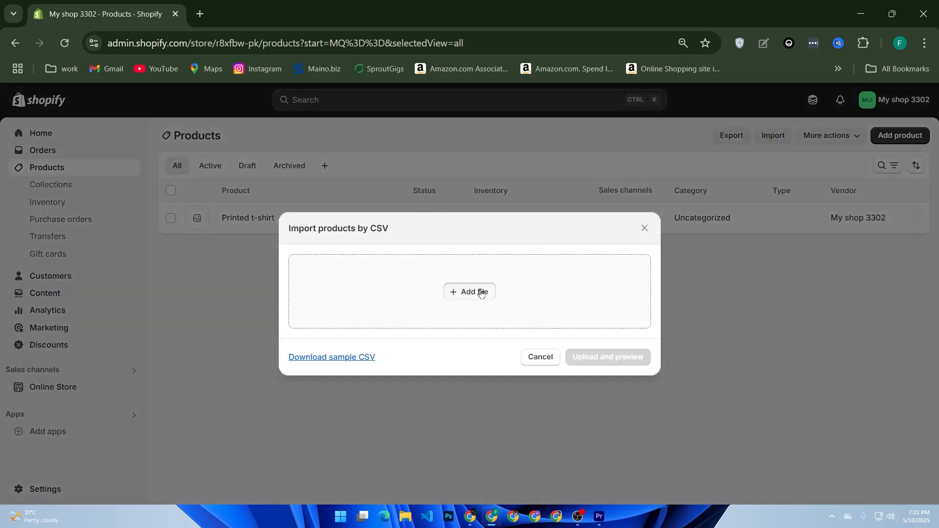
pyautogui.click(481, 293)
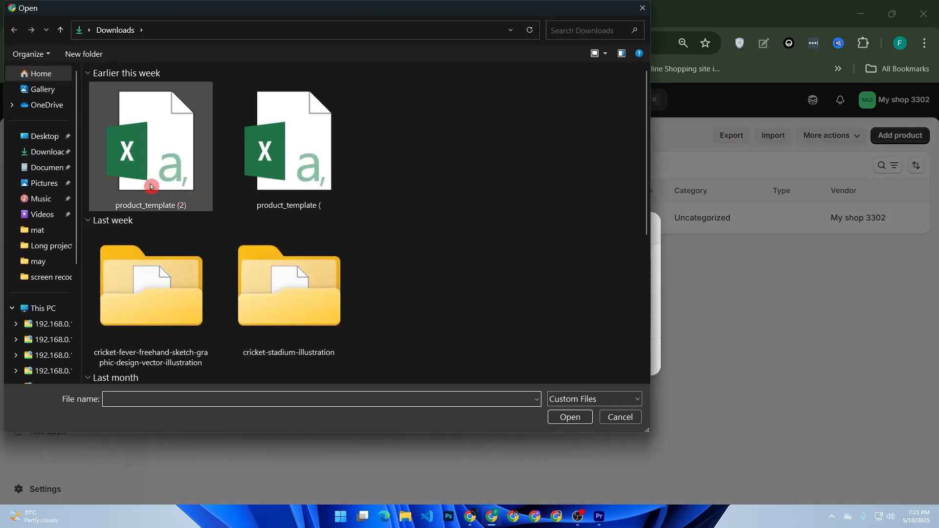
pyautogui.doubleClick(176, 158)
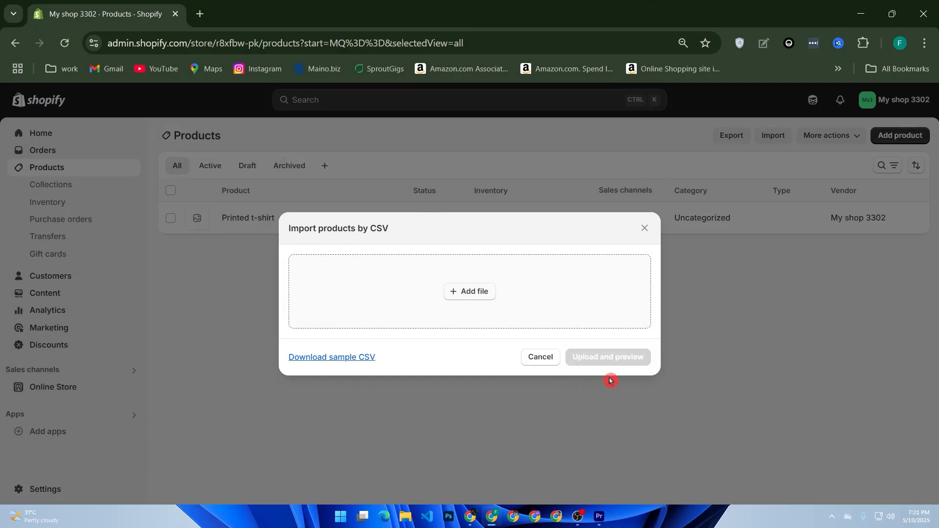
pyautogui.click(607, 375)
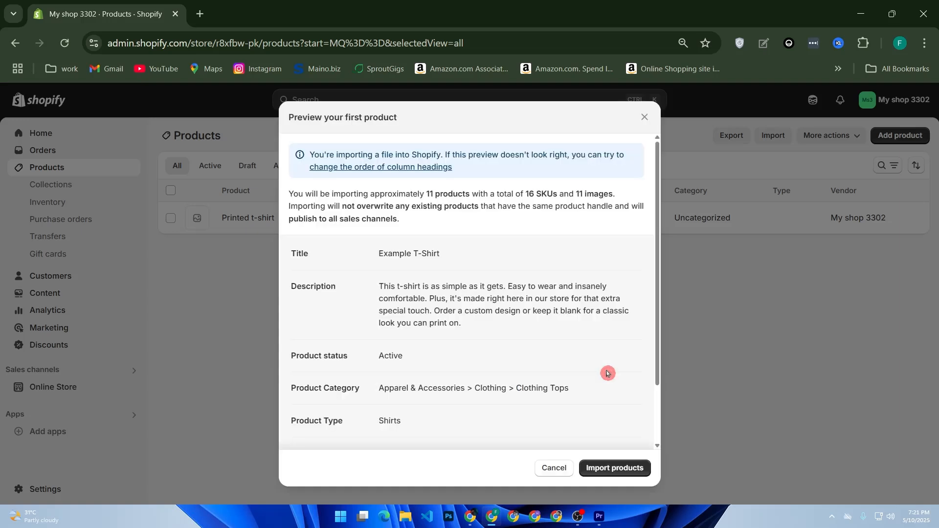
pyautogui.click(625, 468)
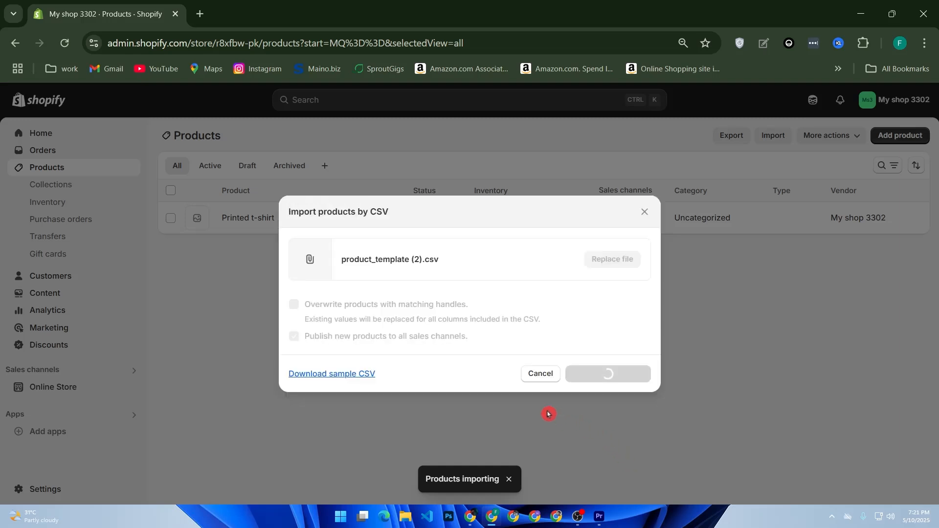
pyautogui.click(645, 211)
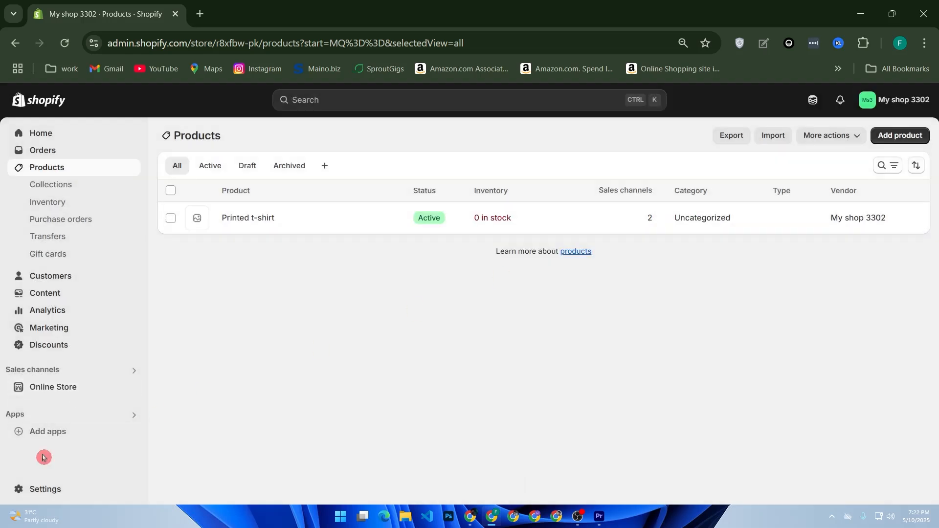
# Examine the third-party payment providers and the payment method search in the store's payment settings.
pyautogui.click(40, 490)
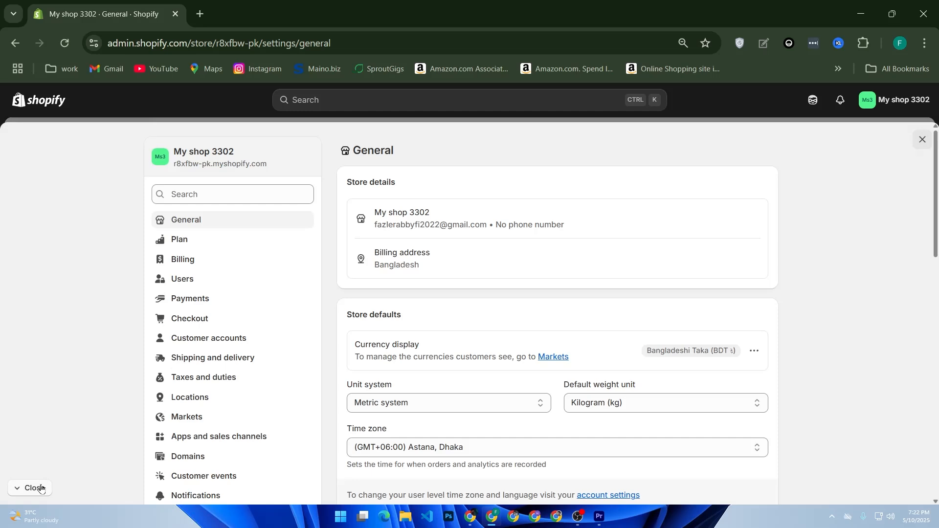
pyautogui.click(188, 307)
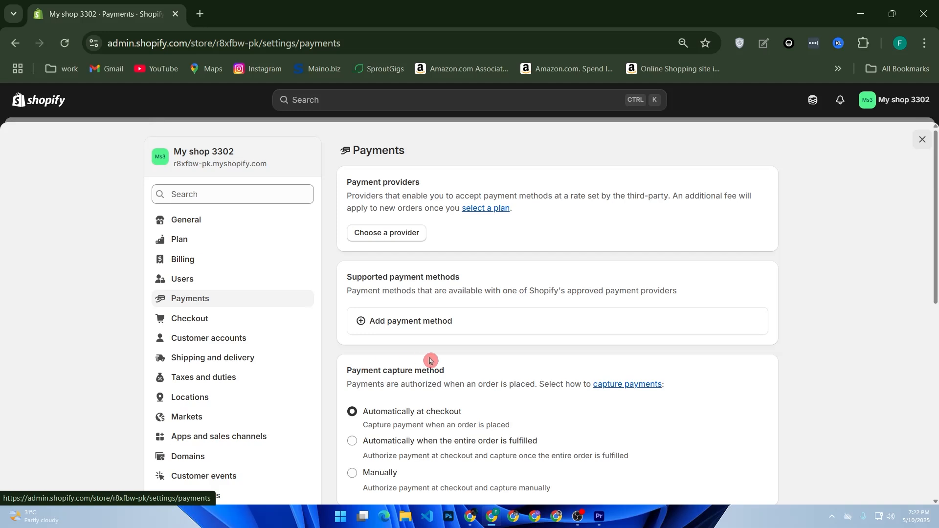
pyautogui.click(392, 244)
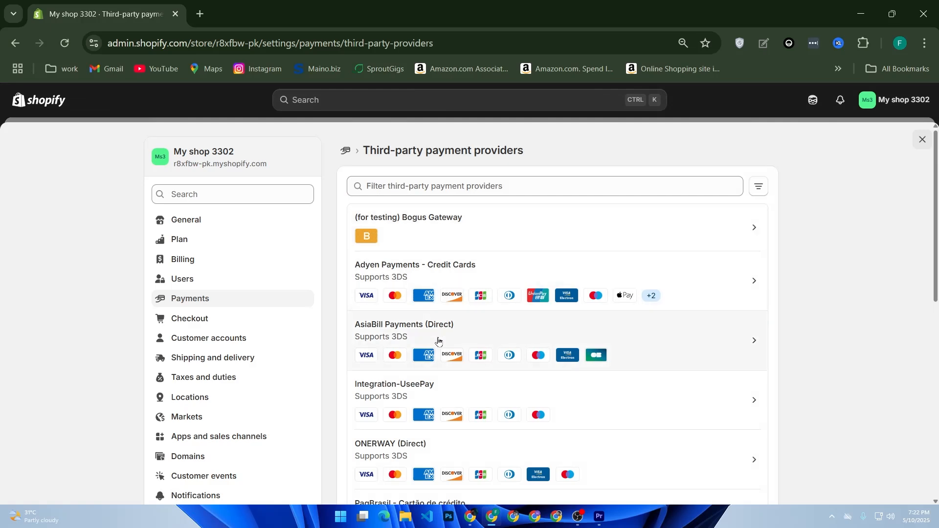
pyautogui.scroll(-4, 450, 345)
pyautogui.hotkey('alt', 'Left')
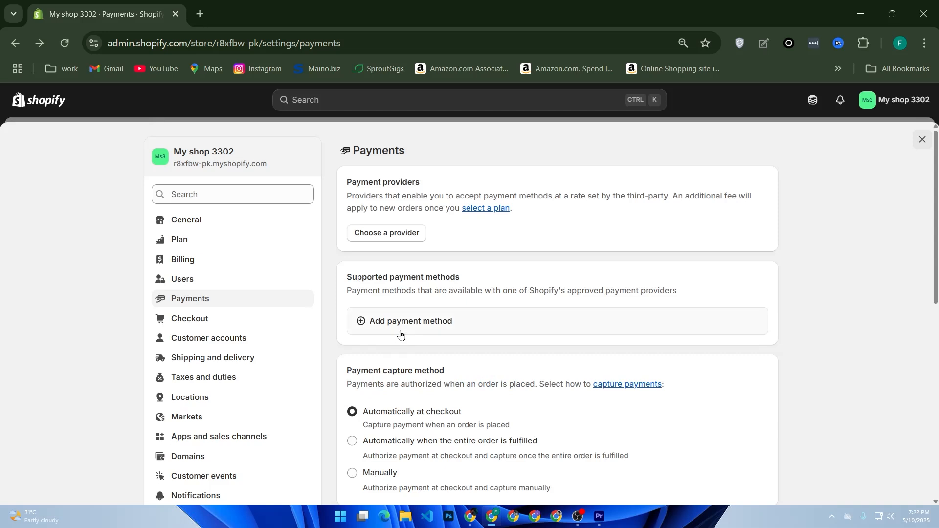
pyautogui.click(407, 323)
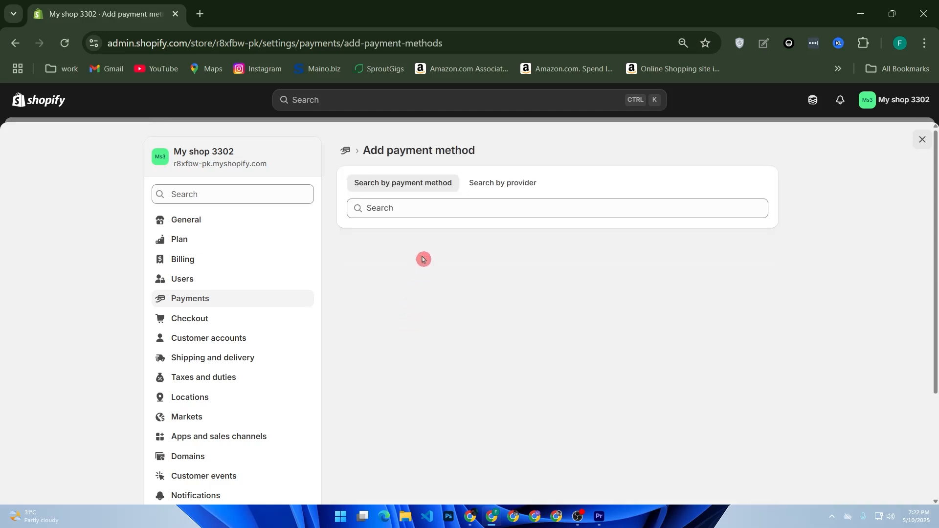
pyautogui.click(428, 211)
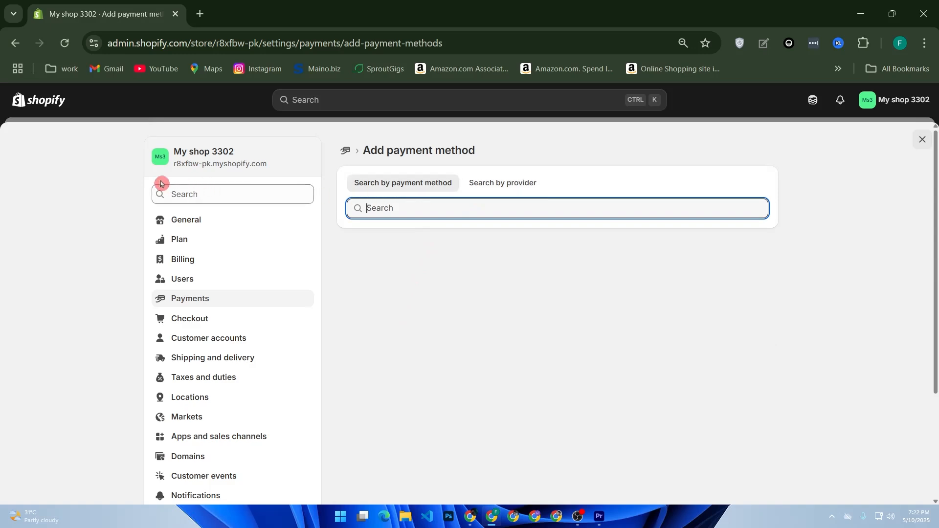
pyautogui.hotkey('alt', 'Left')
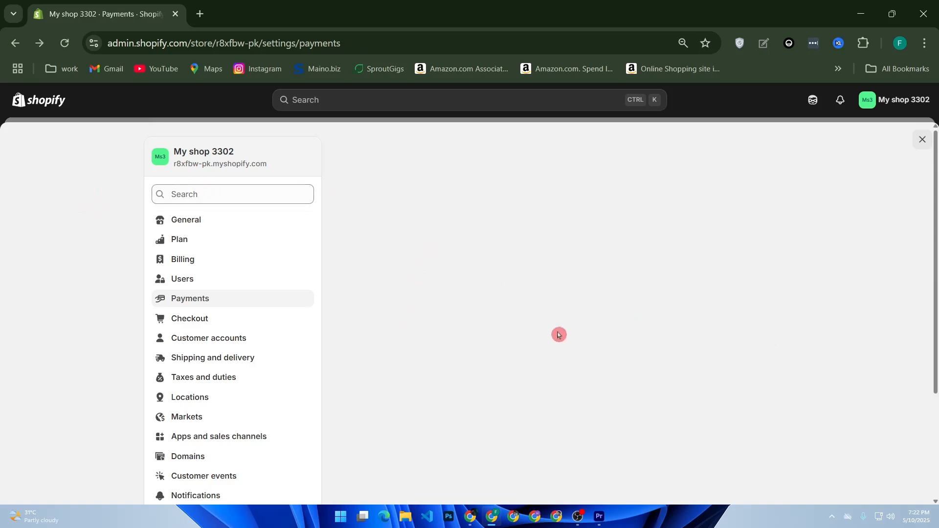
# View the manual payment method options in the payment settings without adding one.
pyautogui.scroll(-5, 528, 352)
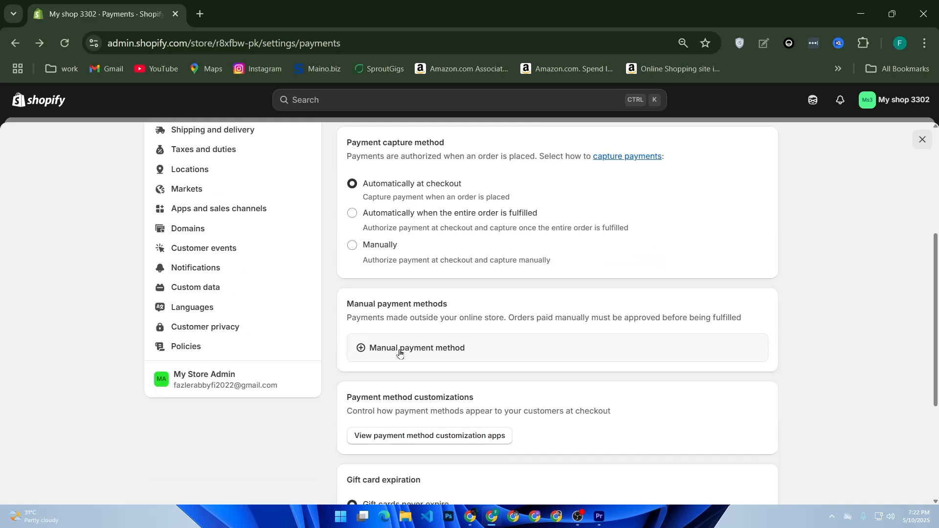
pyautogui.moveTo(359, 304); pyautogui.dragTo(482, 317)
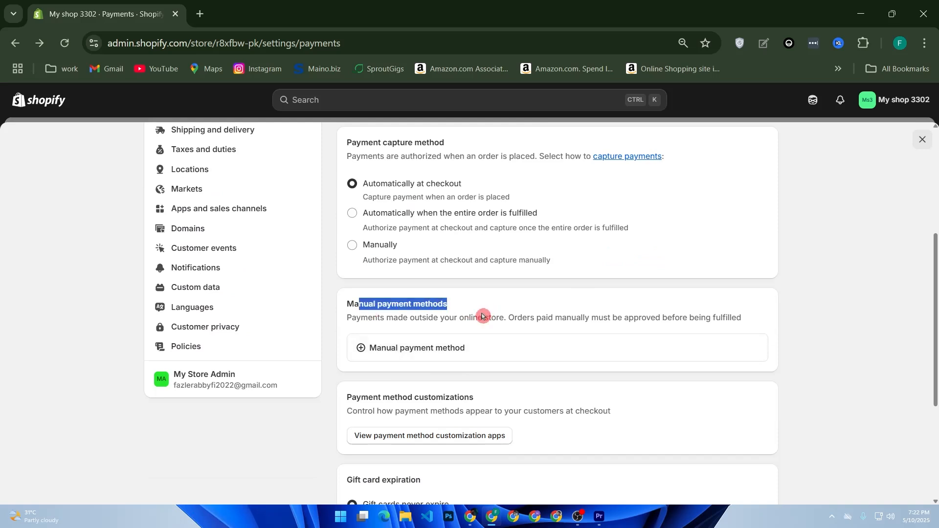
pyautogui.click(436, 347)
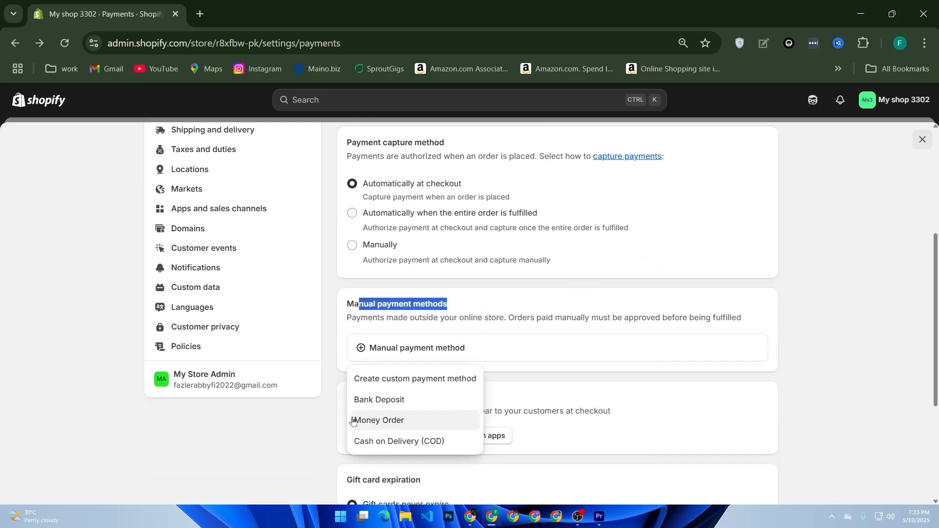
pyautogui.click(246, 408)
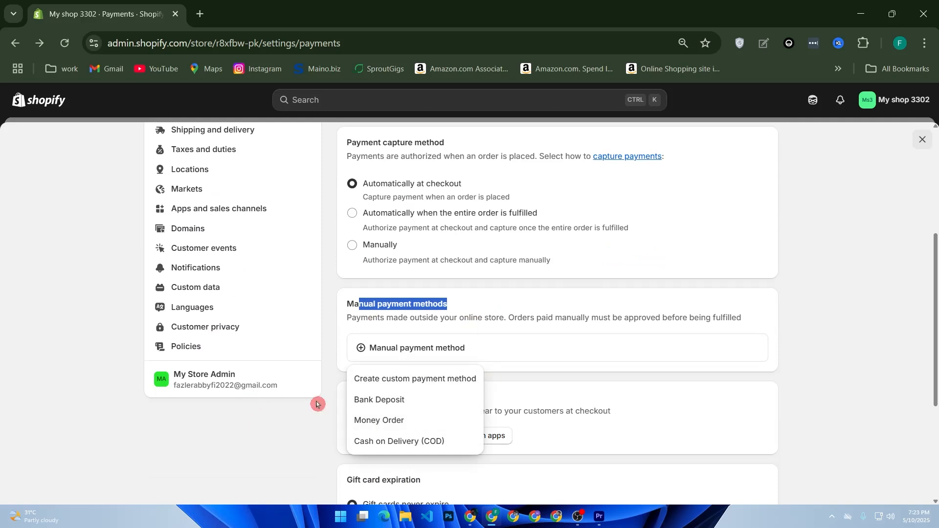
pyautogui.click(299, 432)
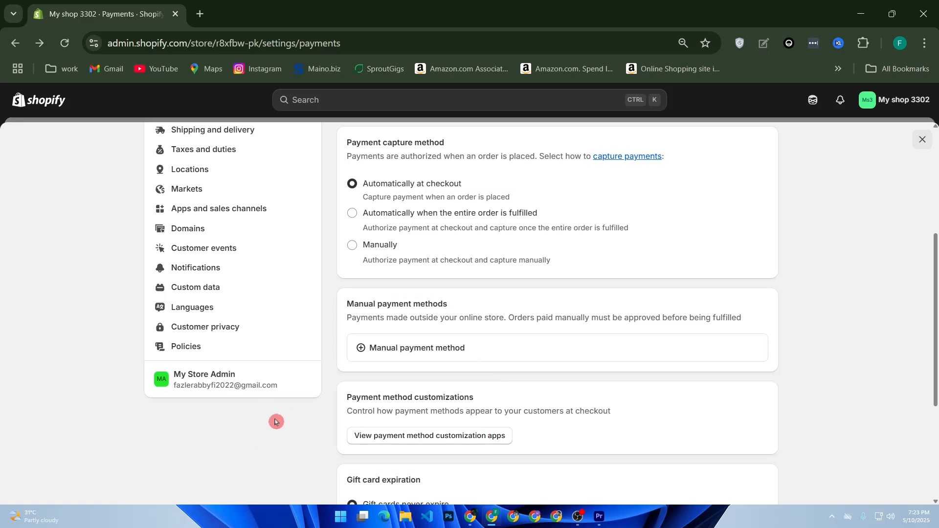
pyautogui.scroll(5, 274, 421)
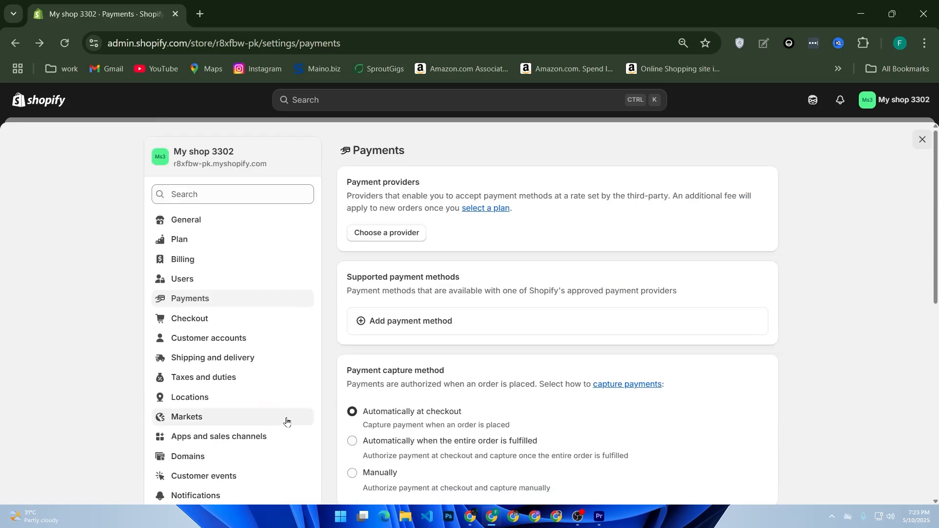
# Review the shipping zones in the general shipping rates profile of the shipping and delivery settings.
pyautogui.click(228, 362)
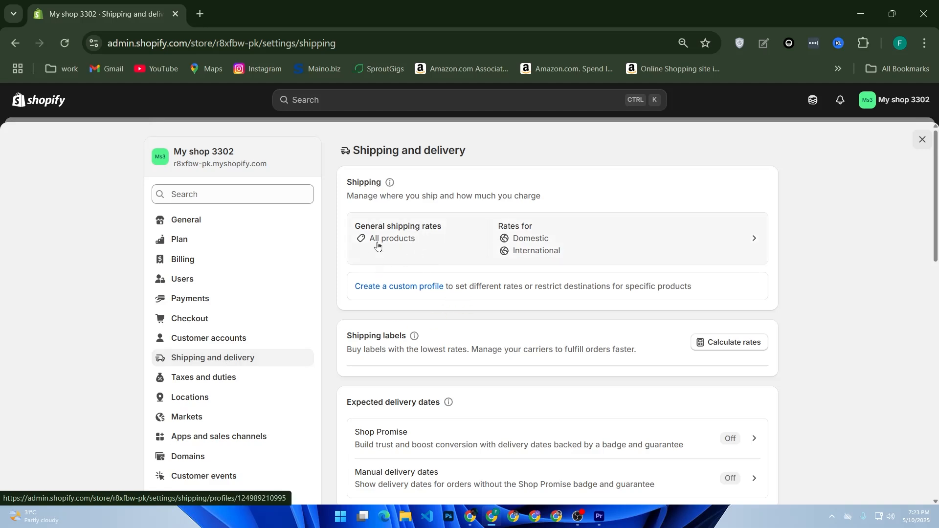
pyautogui.click(686, 242)
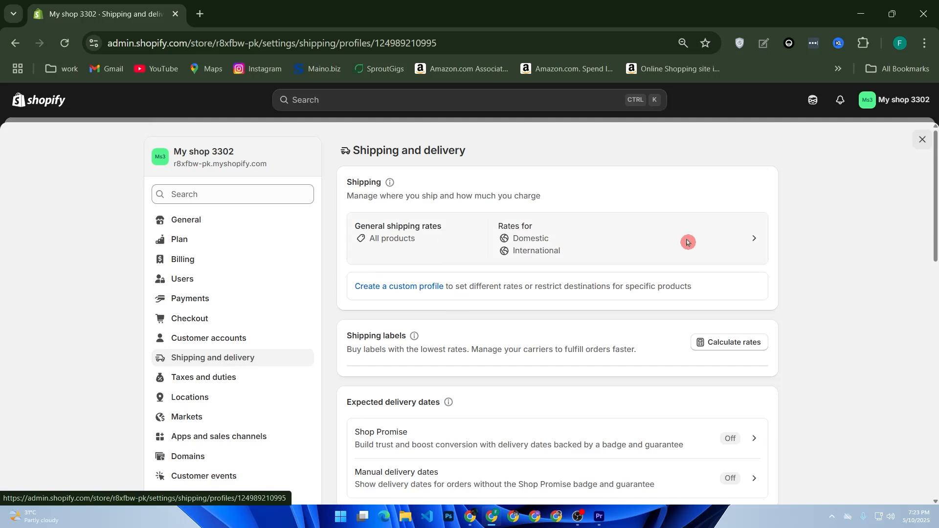
pyautogui.scroll(-5, 607, 239)
pyautogui.moveTo(367, 289); pyautogui.dragTo(520, 301)
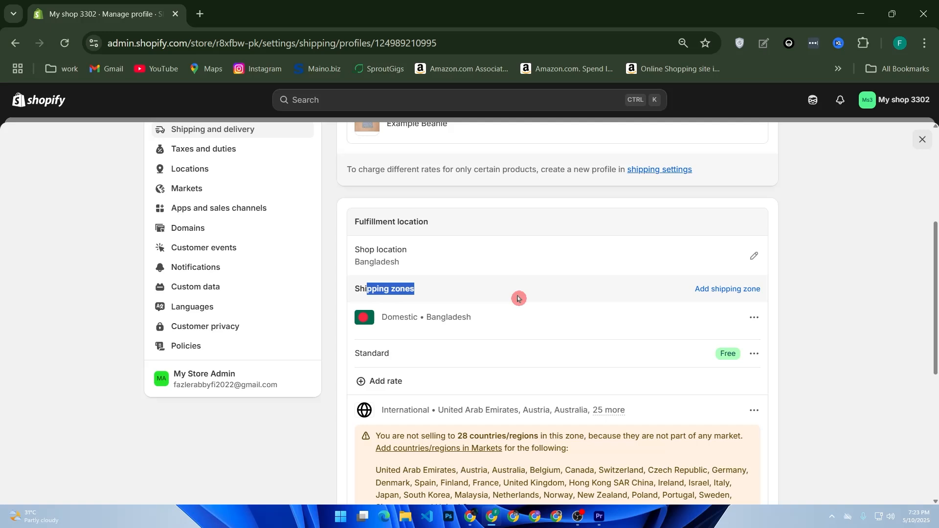
pyautogui.scroll(5, 516, 274)
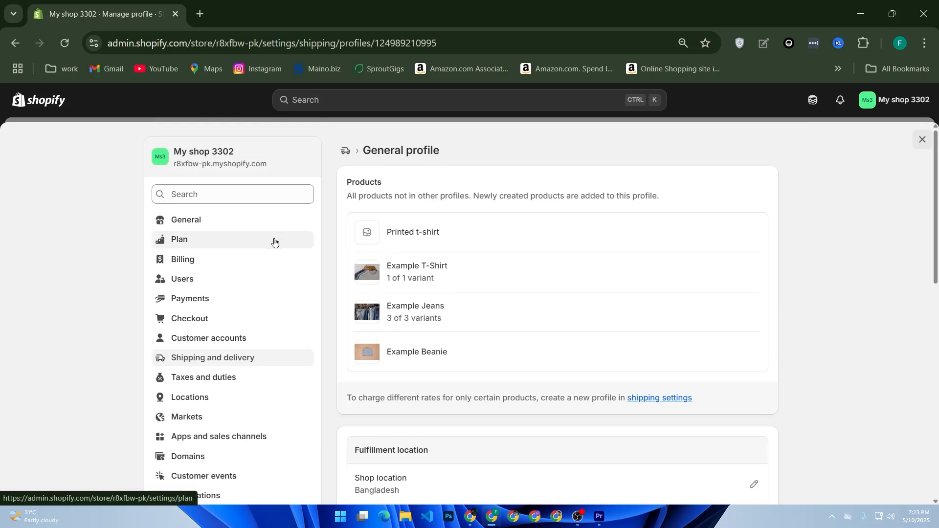
# View the store's domain settings, including the options for buying or connecting a domain.
pyautogui.click(207, 457)
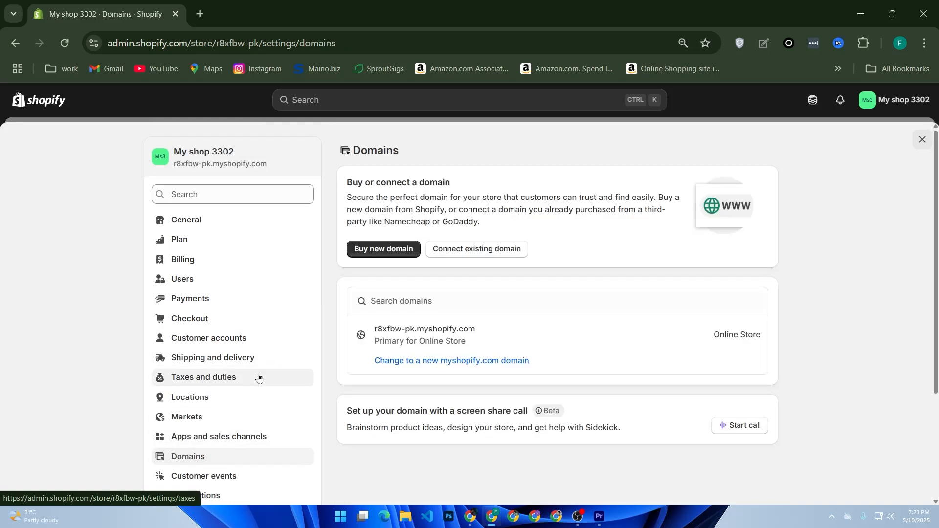
pyautogui.scroll(-2, 260, 376)
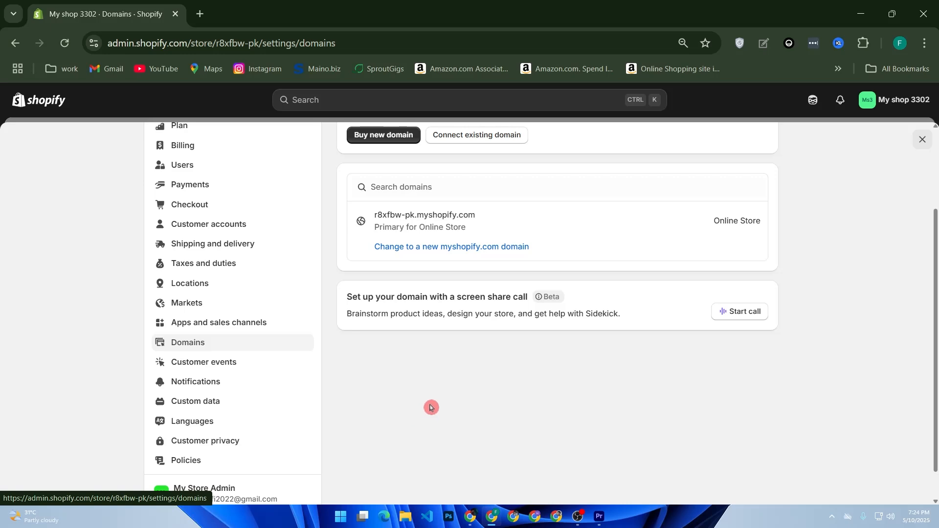
pyautogui.scroll(3, 438, 403)
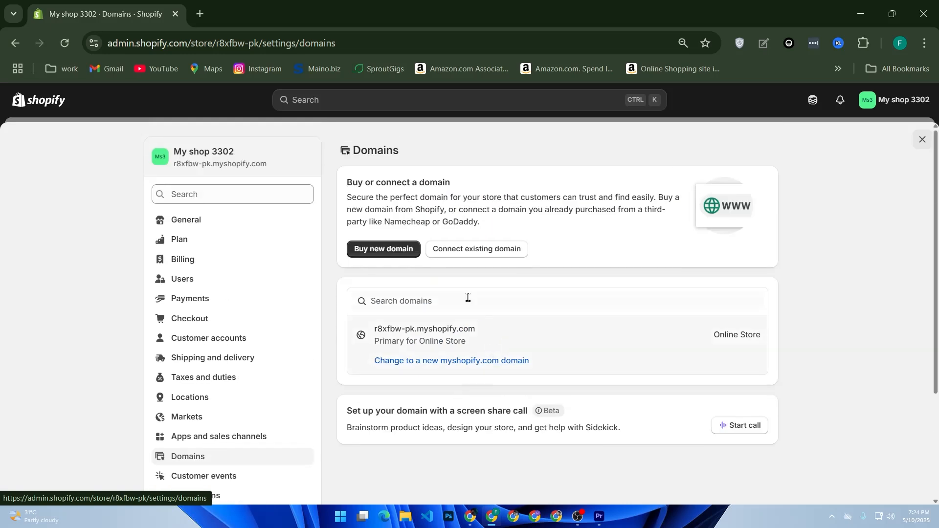
# View the form for connecting an existing domain, close it unfilled, and view the new domains offered for purchase.
pyautogui.click(458, 248)
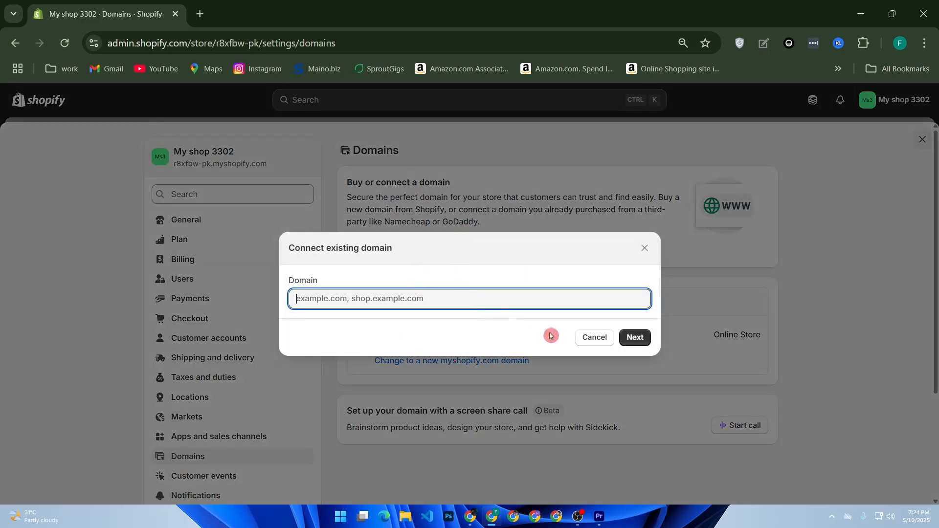
pyautogui.click(645, 250)
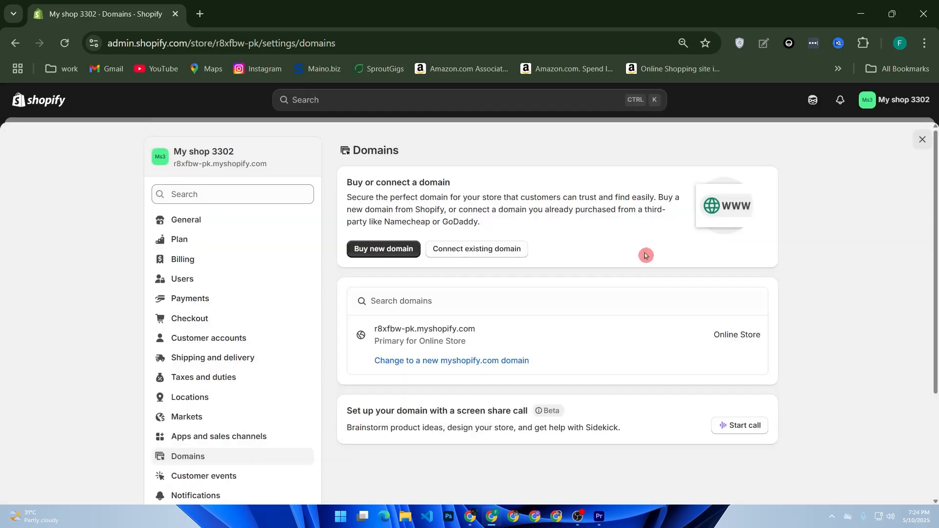
pyautogui.click(409, 250)
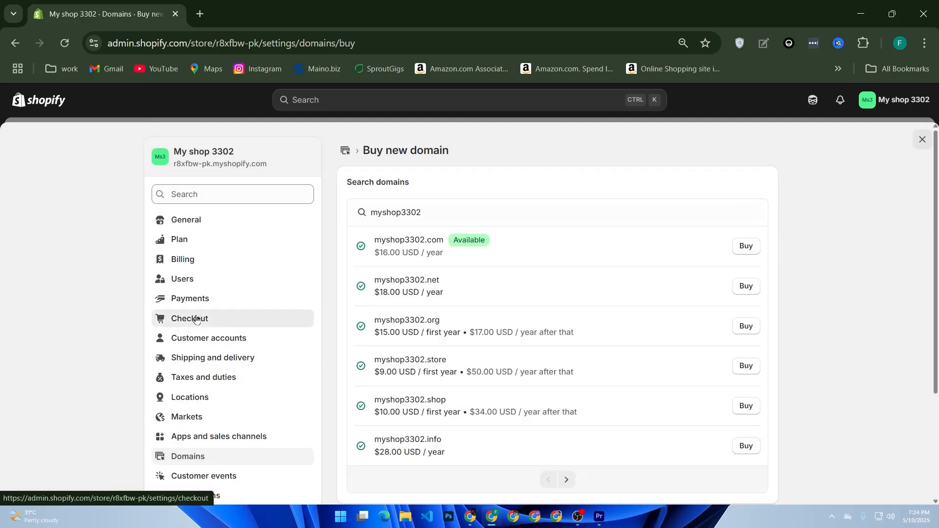
# Review the store's checkout settings and its return rules and written policies, and close the settings.
pyautogui.click(197, 320)
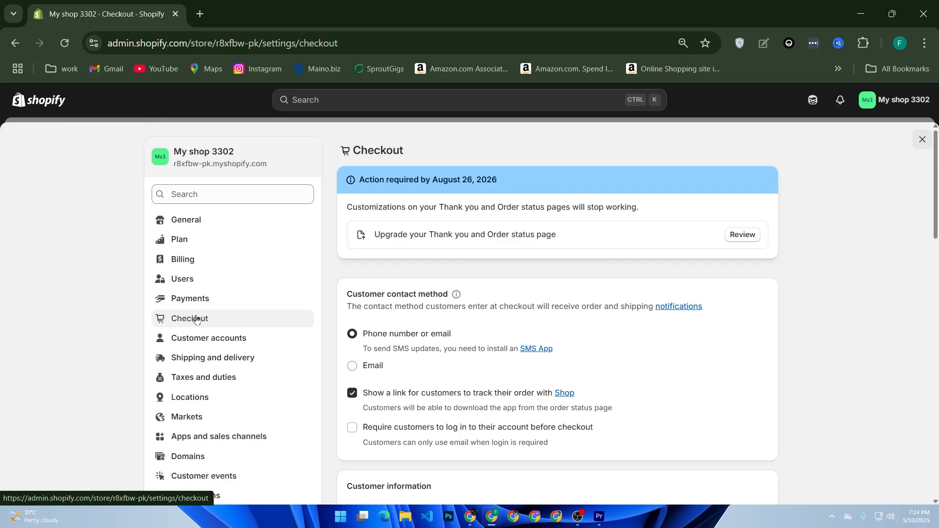
pyautogui.scroll(-2, 201, 328)
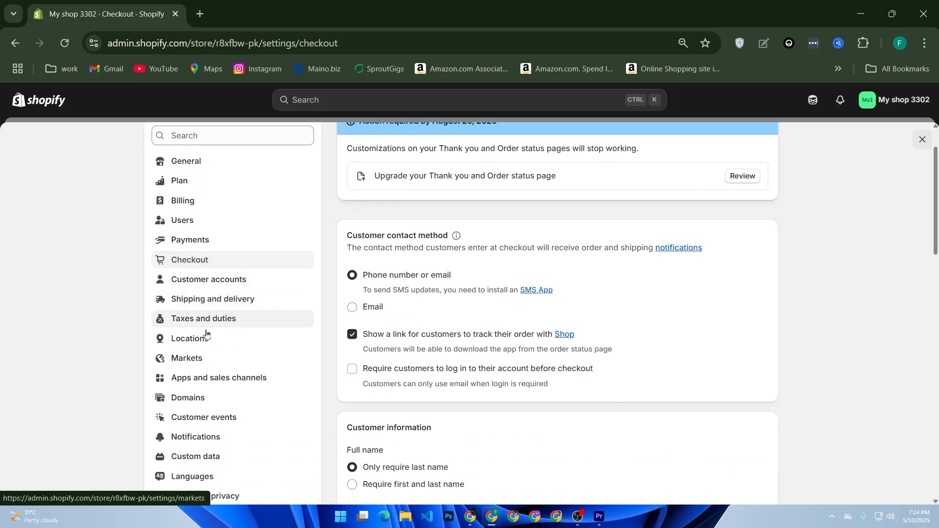
pyautogui.scroll(2, 210, 337)
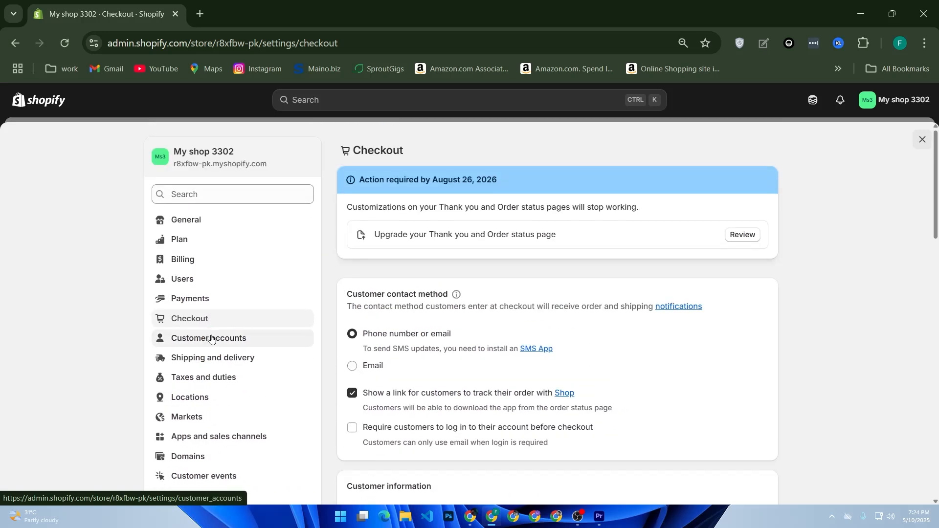
pyautogui.scroll(-4, 220, 343)
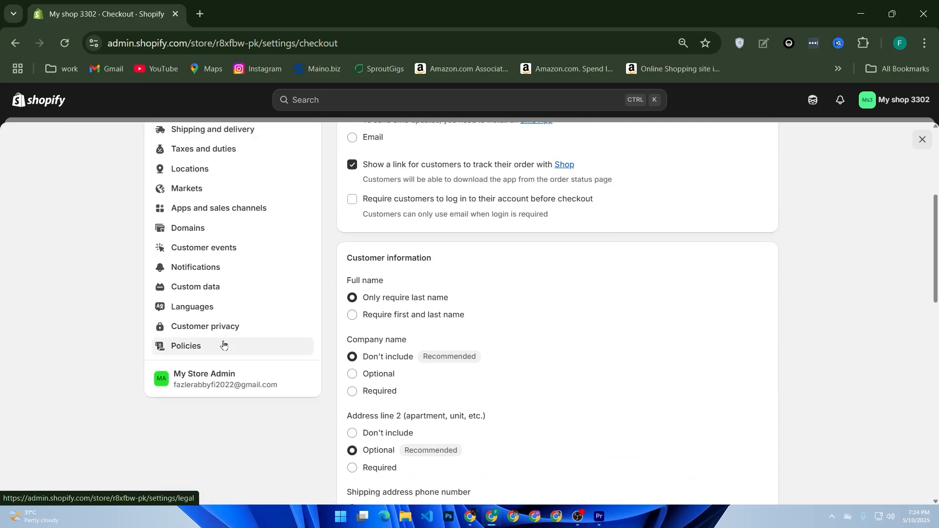
pyautogui.click(223, 346)
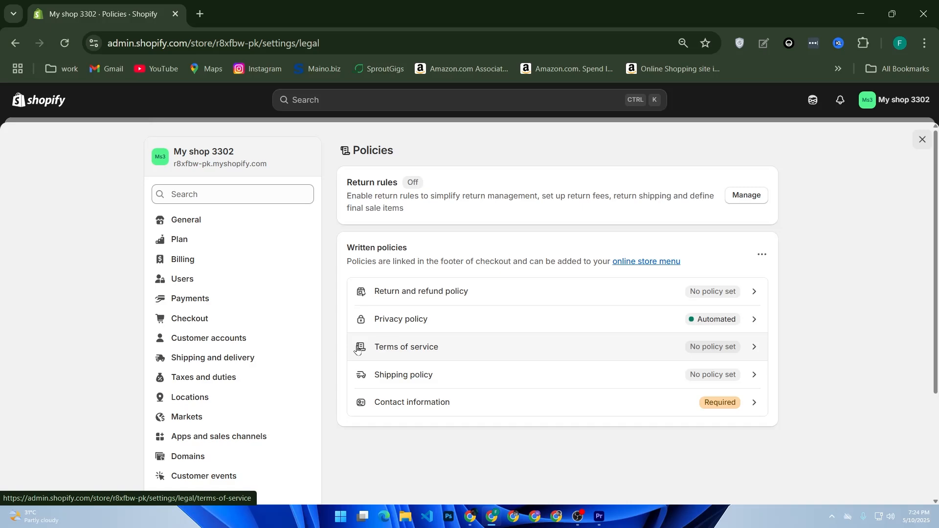
pyautogui.click(50, 113)
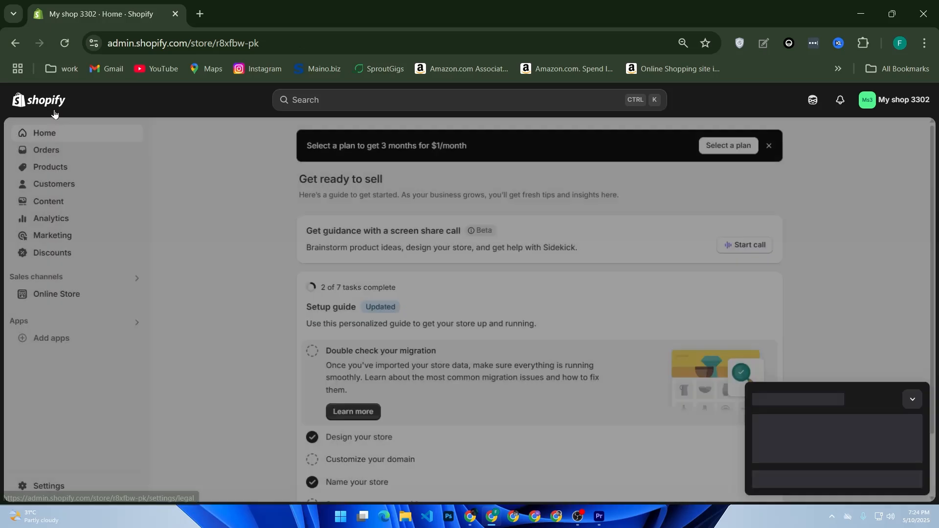
# Collapse the trial notice and view the password protection section in the online store preferences, selecting the store password.
pyautogui.click(913, 400)
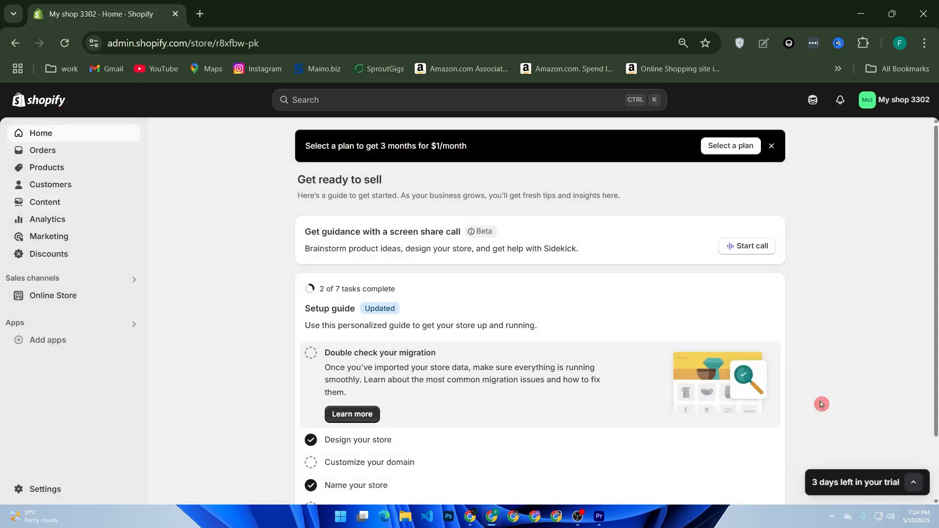
pyautogui.click(57, 296)
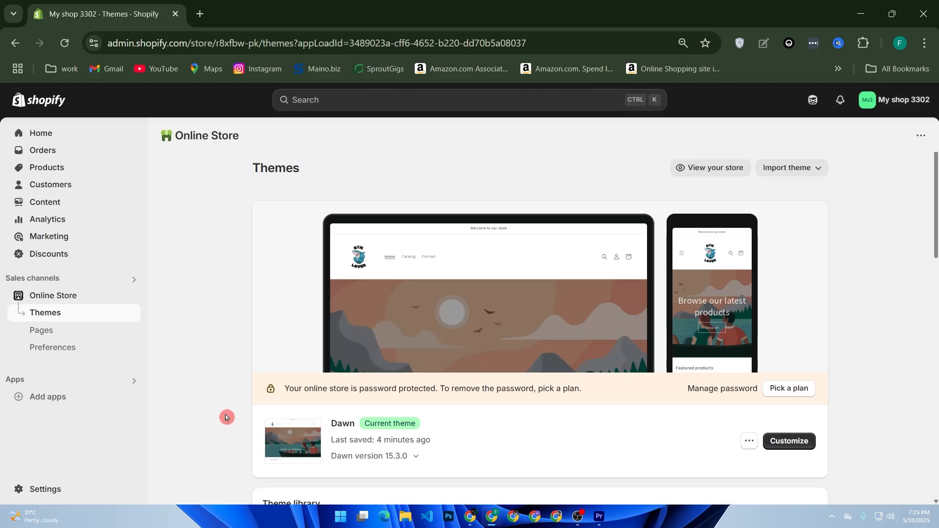
pyautogui.click(60, 351)
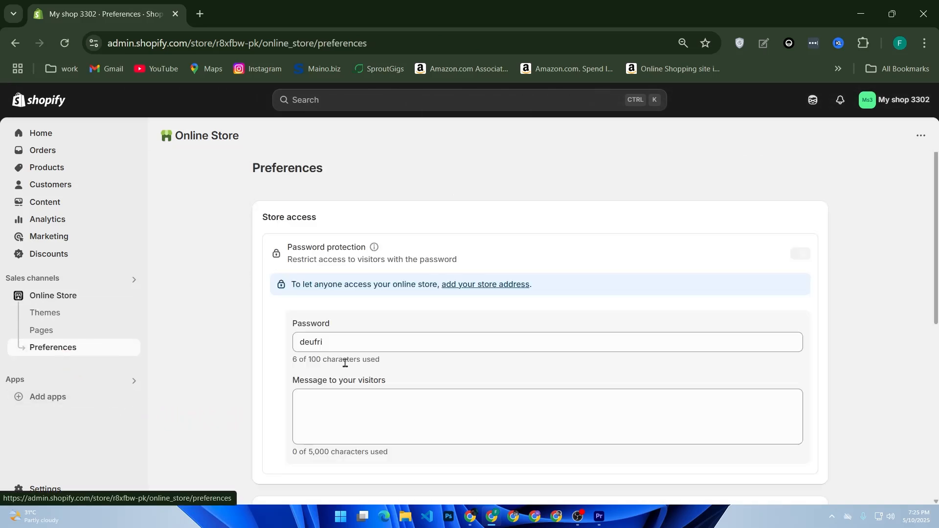
pyautogui.click(327, 380)
pyautogui.moveTo(348, 418); pyautogui.dragTo(262, 421)
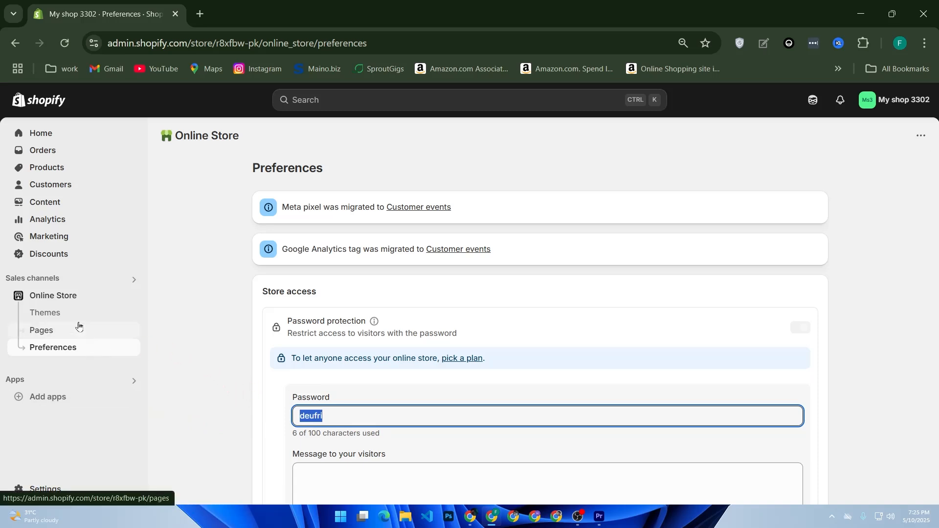
# Preview the live online store from the themes page and examine its home page down to the email subscription section.
pyautogui.click(69, 305)
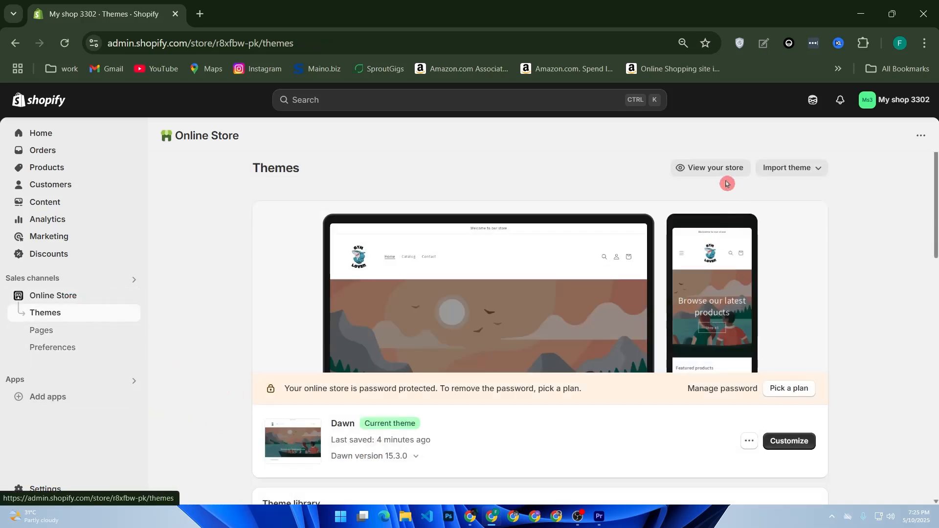
pyautogui.click(723, 175)
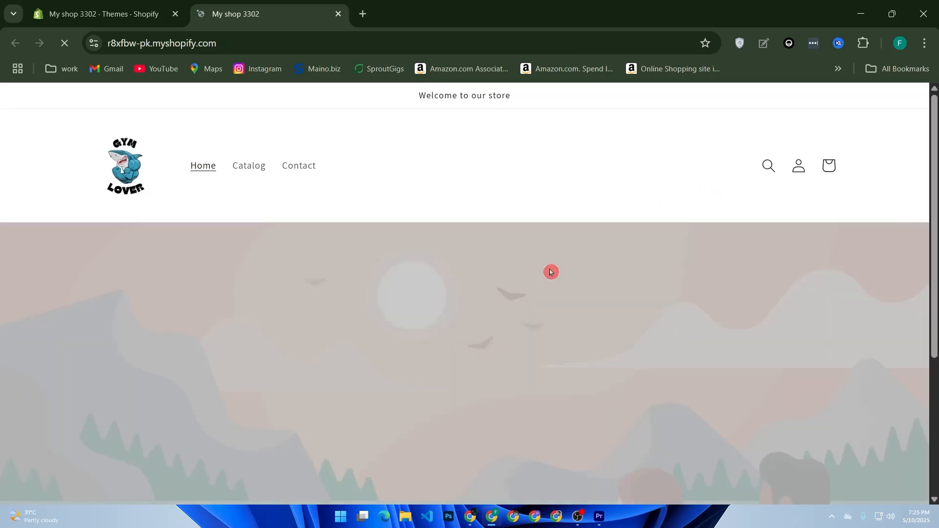
pyautogui.scroll(-8, 573, 355)
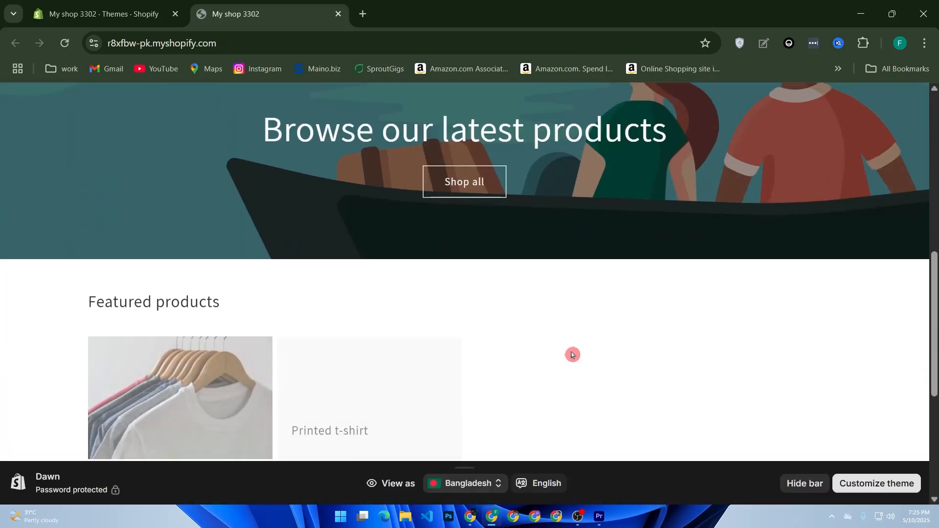
pyautogui.scroll(-5, 572, 356)
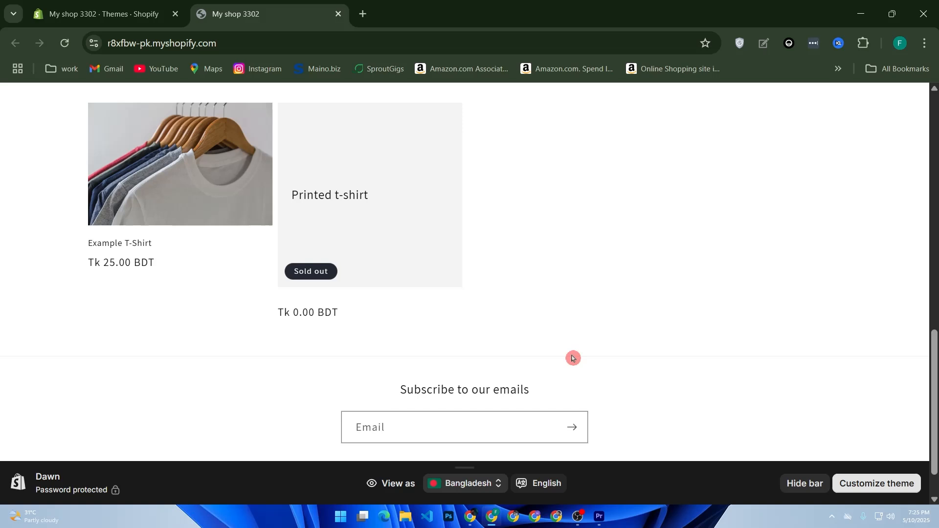
pyautogui.scroll(-1, 573, 359)
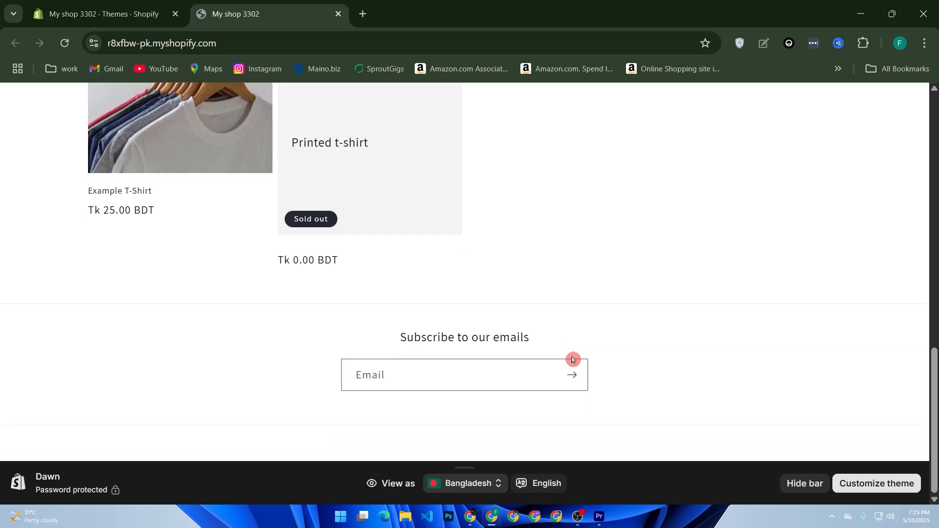